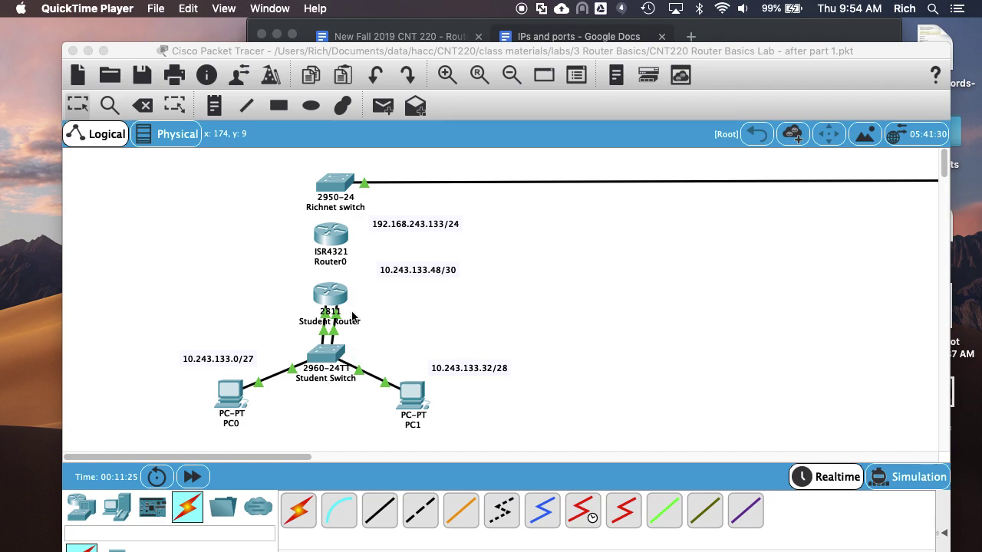
- In the Student Router's command line, remove the IP address from the currently selected interface, FastEthernet0/1
left_click(333, 303)
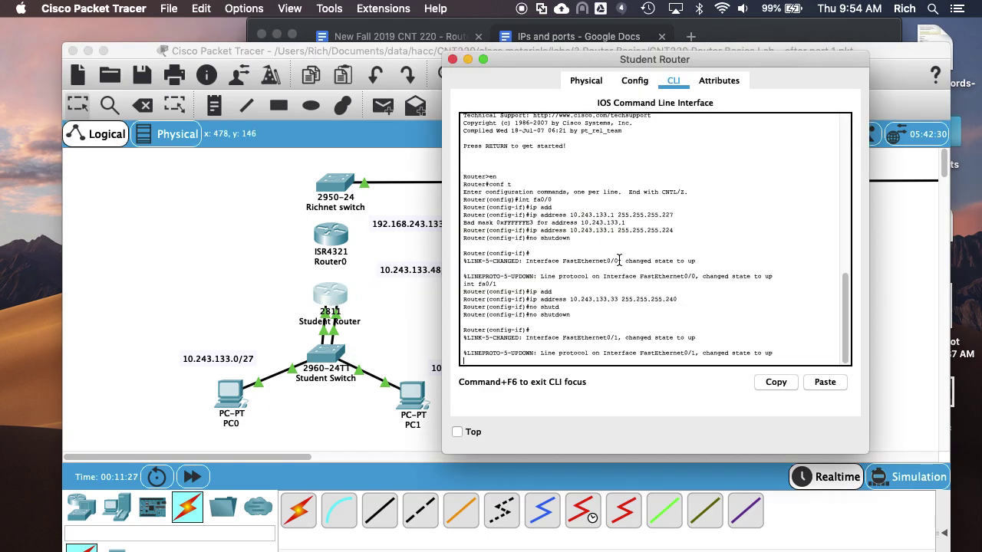
key("Return")
type("int")
key("Up")
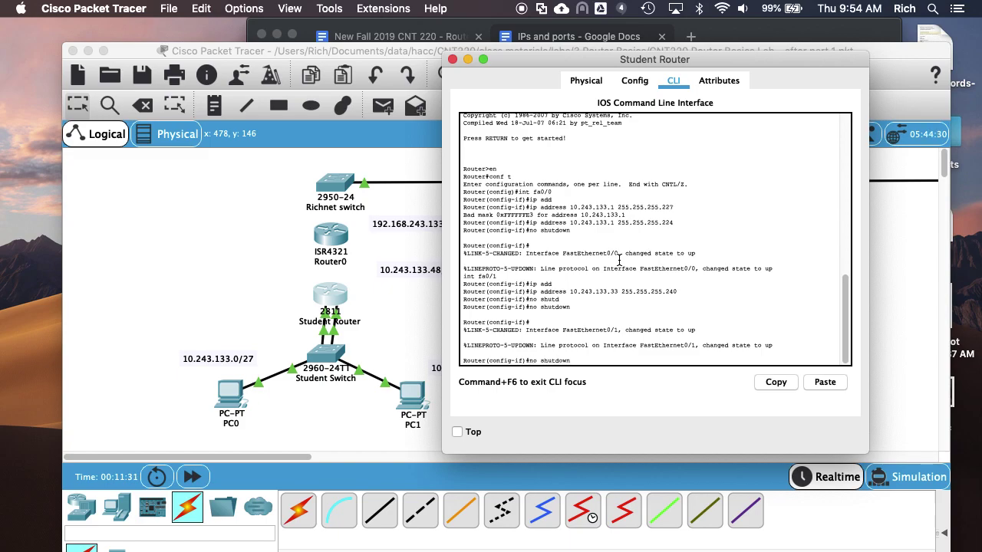
key("Down")
key("BackSpace")
key("BackSpace")
key("BackSpace")
type("no ip address")
key("Return")
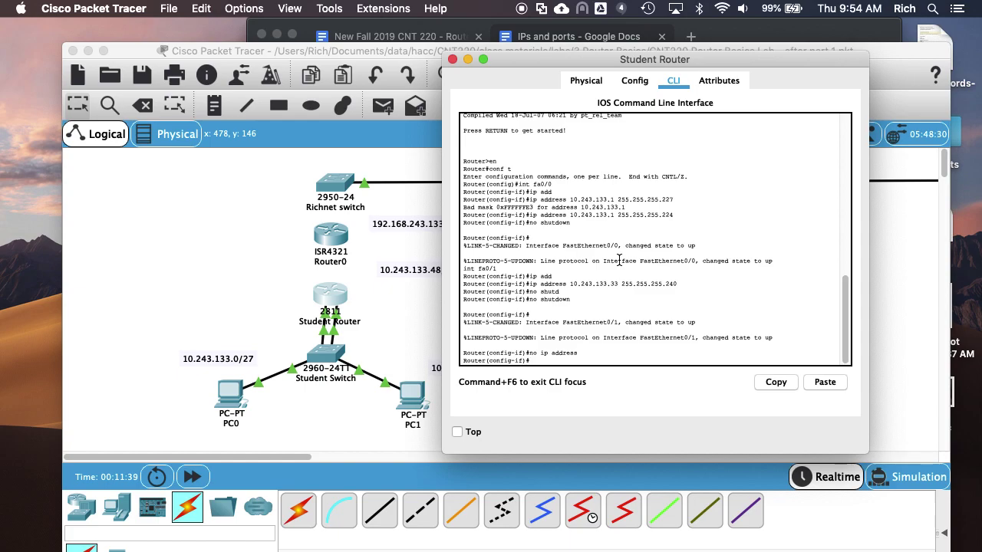
- Enter interface fa0/0 on the Student Router and remove its IP address
type("int fa0/0")
key("Return")
type("no ip address")
key("Return")
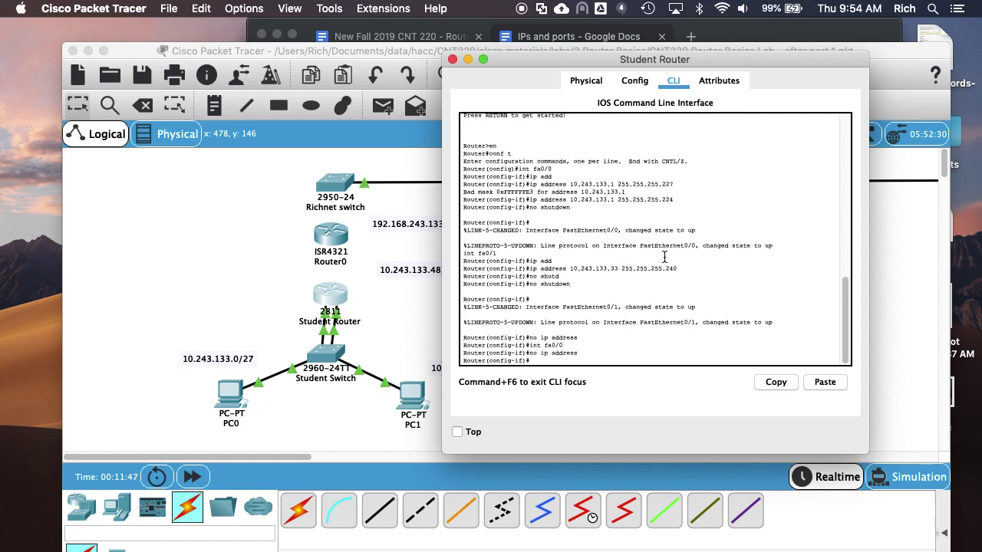
- Delete both cables between the Student Router and the Student Switch
left_click(287, 406)
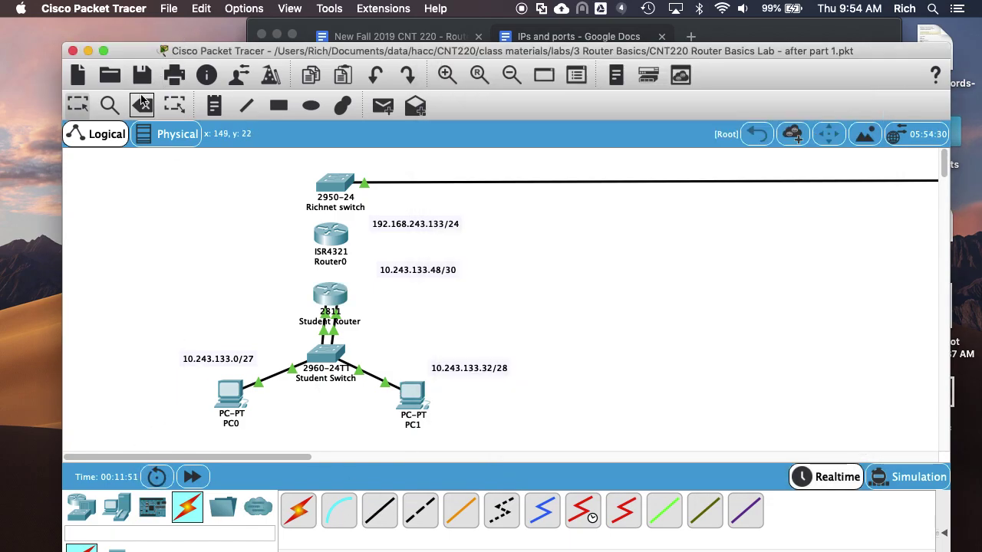
left_click(142, 105)
left_click(322, 328)
left_click(334, 328)
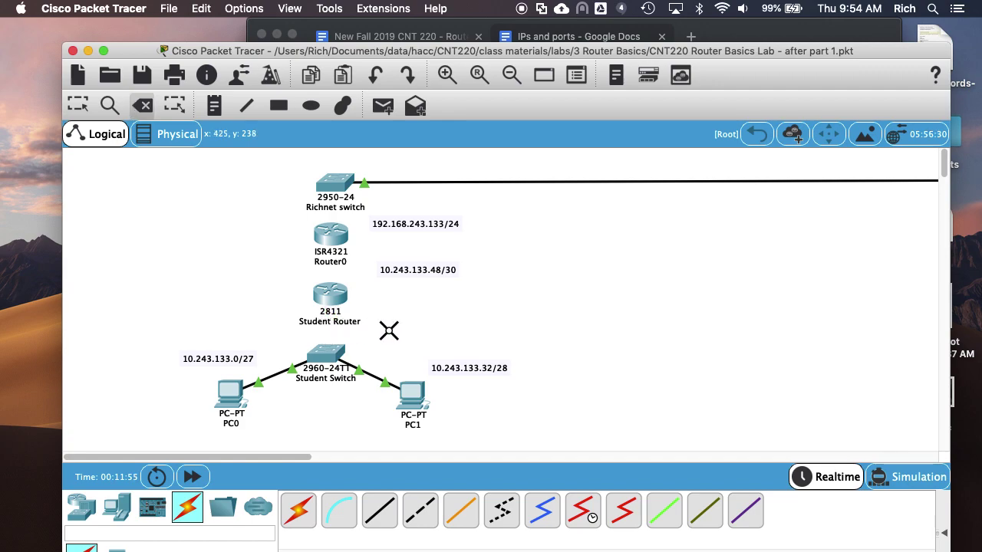
left_click(77, 105)
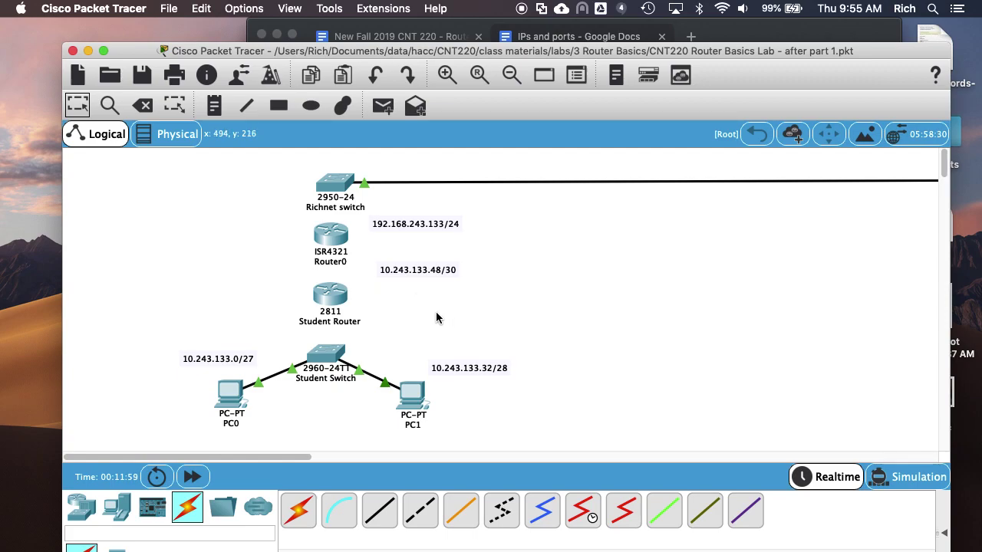
- Create subinterface fa0/0.200 on the Student Router with dot1q encapsulation for VLAN 200
left_click(330, 300)
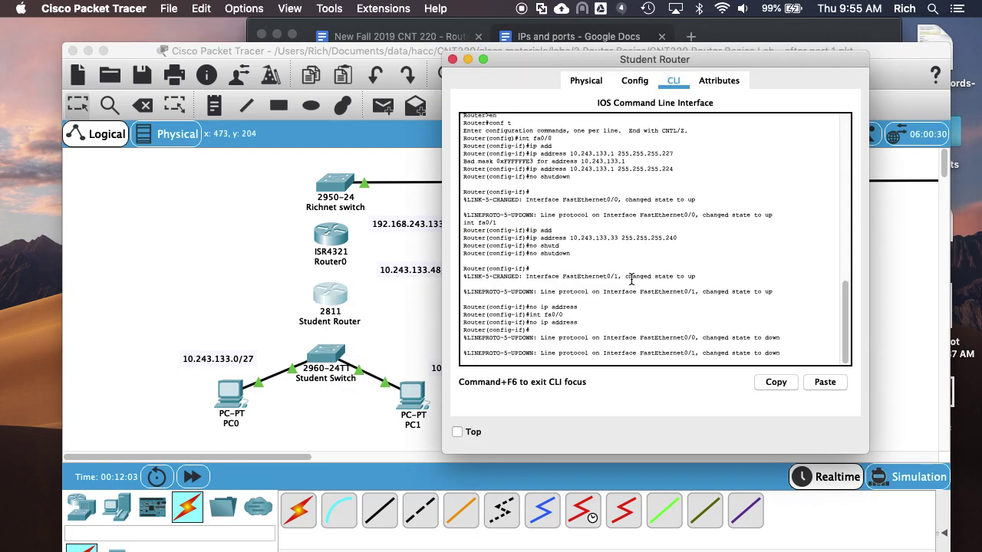
key("Return")
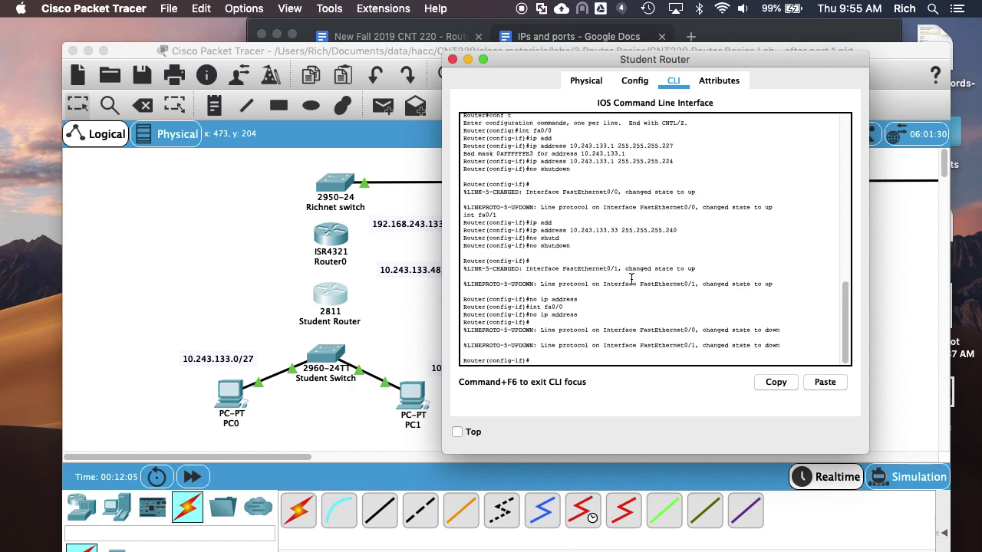
type("int fa0/0")
key("Return")
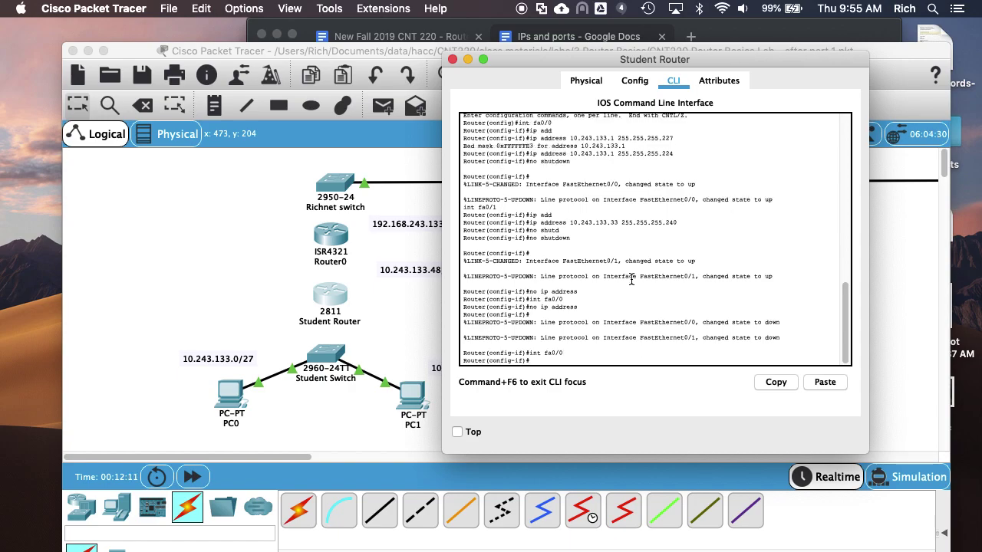
type("no shut")
key("BackSpace")
key("BackSpace")
key("BackSpace")
key("BackSpace")
key("Up")
type(".20")
key("Return")
type("enc")
key("Tab")
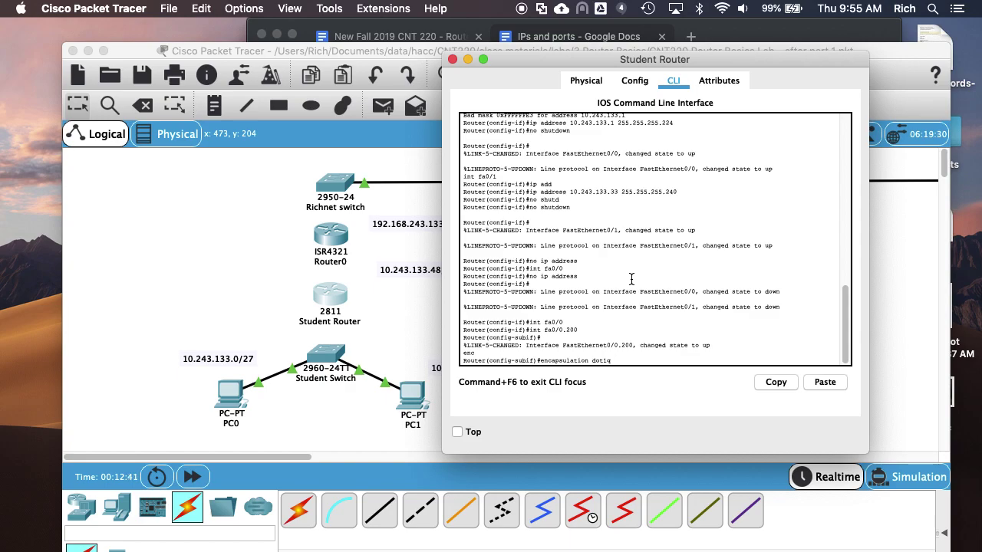
type("200")
key("Return")
- Assign IP address 10.243.133.1 with mask 255.255.255.224 to subinterface fa0/0.200
type("ip ad")
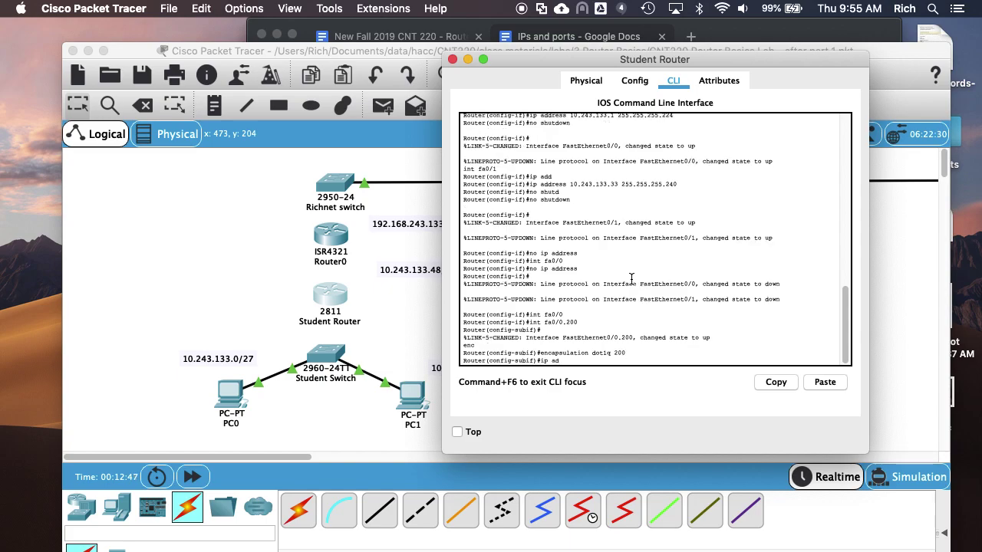
type("dress 10.243.133.1 255.255.255.224")
key("Return")
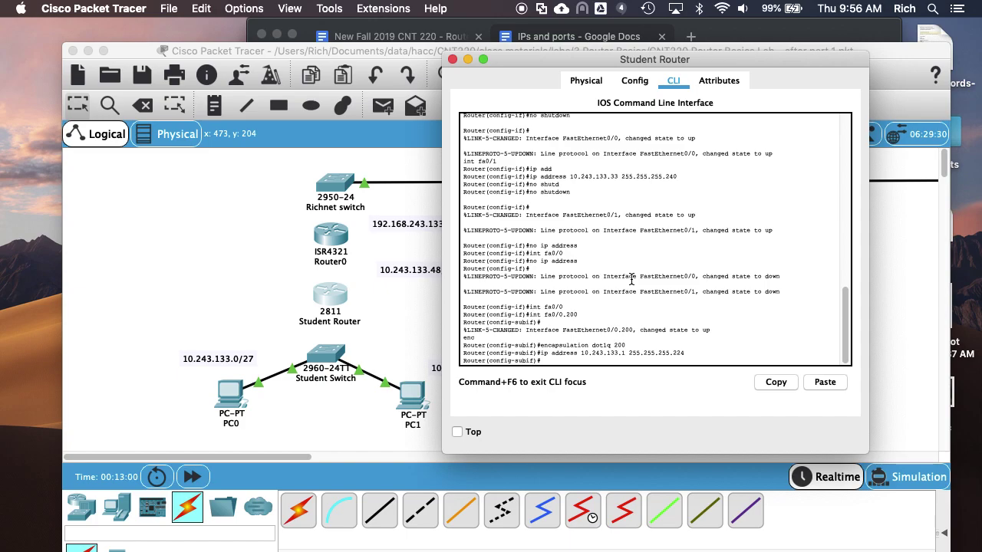
- Create subinterface fa0/0.201 on the Student Router
key("Up")
key("Up")
key("Up")
key("BackSpace")
type("1")
key("Return")
- Try to assign IP address 10.243.133.33 with mask 255.255.255.240 to fa0/0.201 before setting its encapsulation
key("Up")
key("Up")
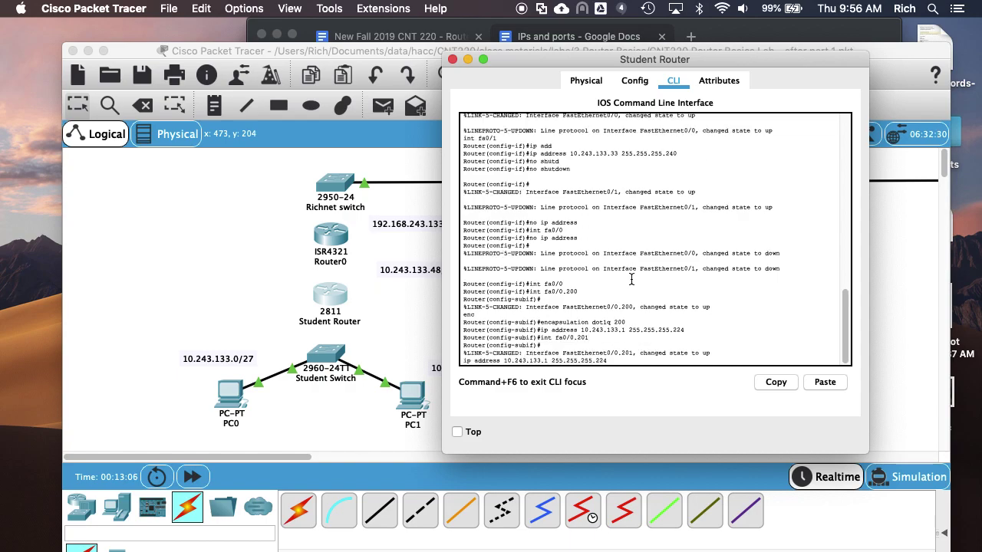
key("BackSpace")
key("BackSpace")
type("40")
key("Left")
key("Left")
key("Left")
key("Left")
key("Left")
key("Left")
key("Left")
key("Left")
key("Left")
key("Left")
key("Left")
key("Left")
key("Left")
key("Left")
key("Left")
key("Left")
key("BackSpace")
type("33")
key("Return")
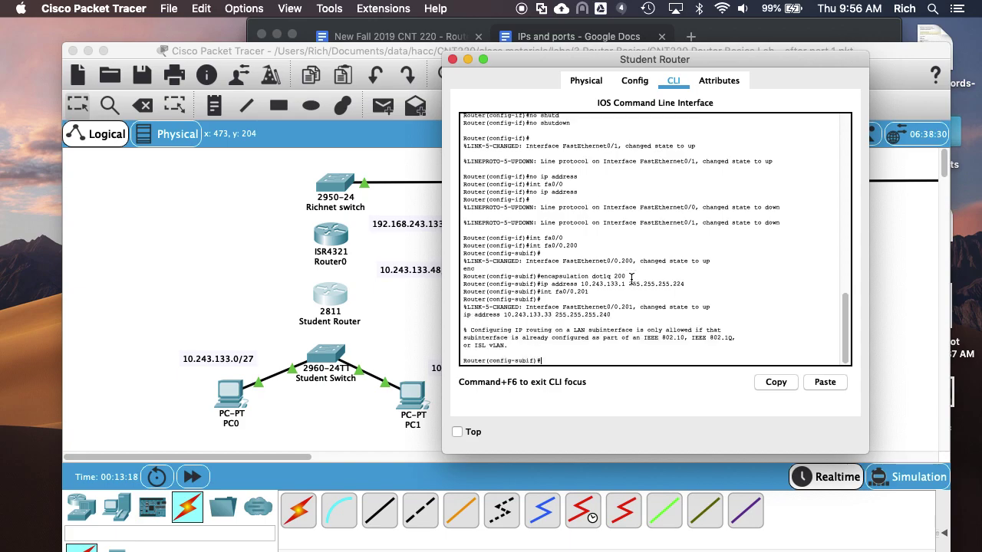
- Set dot1q encapsulation for VLAN 201 on subinterface fa0/0.201
key("Up")
key("Up")
key("Up")
key("Up")
key("BackSpace")
type("1")
key("Return")
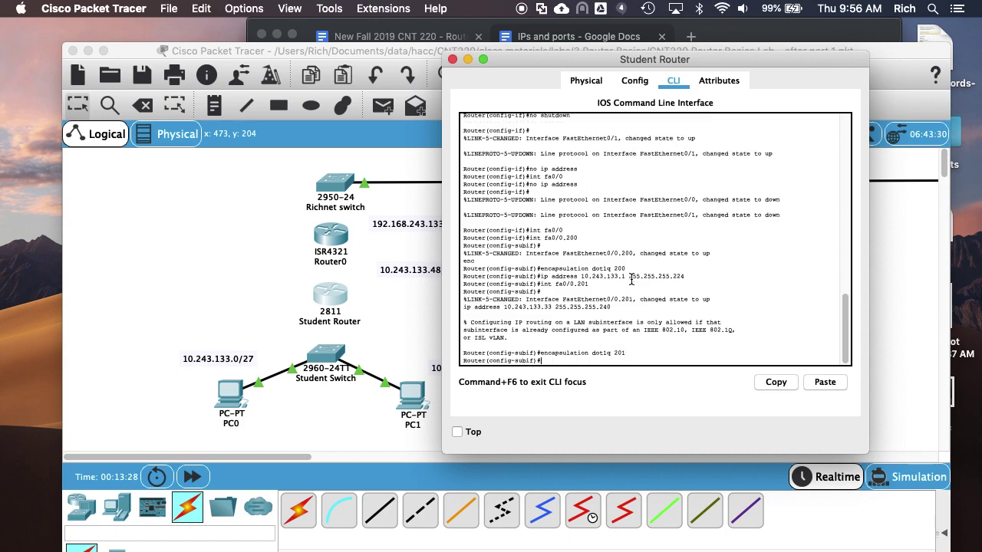
- Assign IP address 10.243.133.33 with mask 255.255.255.240 to subinterface fa0/0.201
key("Up")
key("Up")
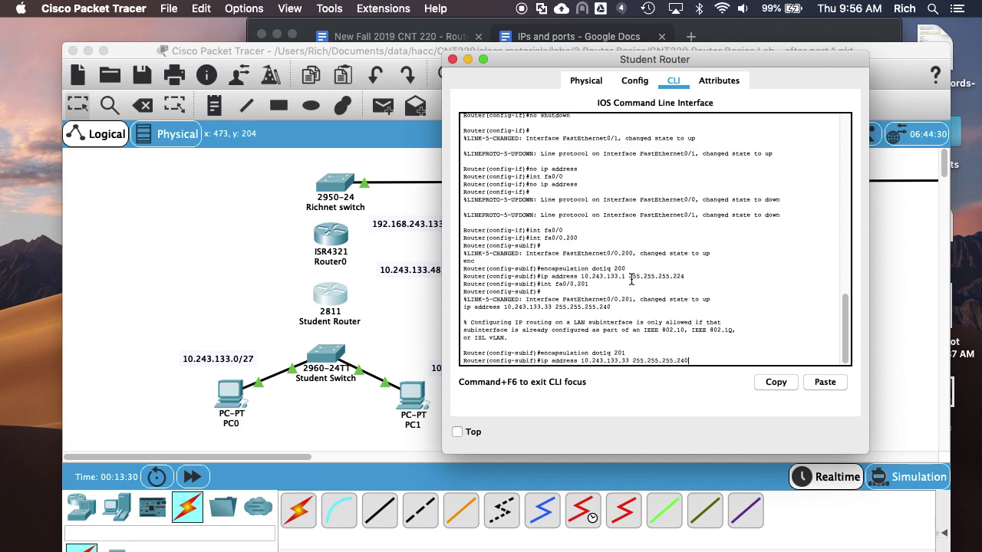
key("Return")
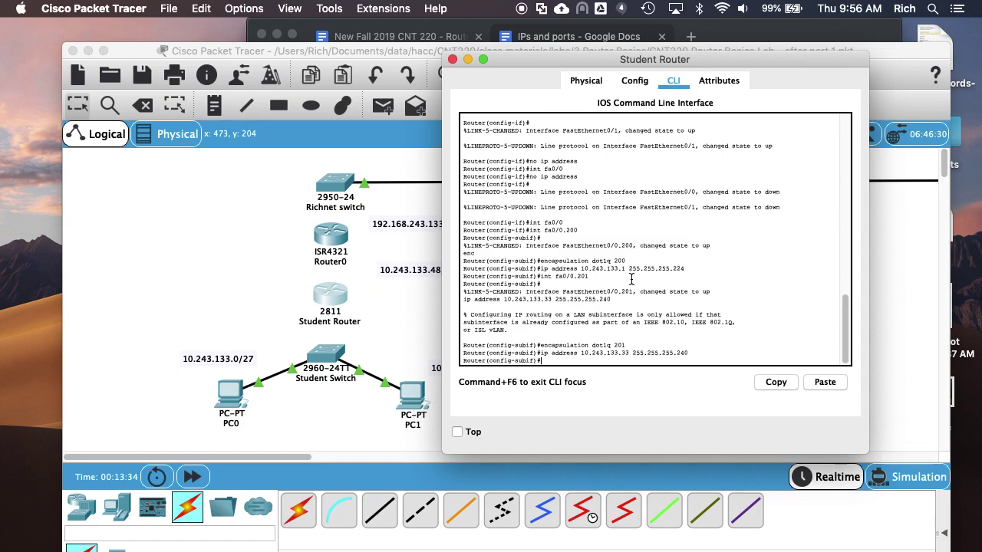
- Check the router's interface summary with "do show ip int brief" and return to the topology
type("do show ip int brief")
key("Return")
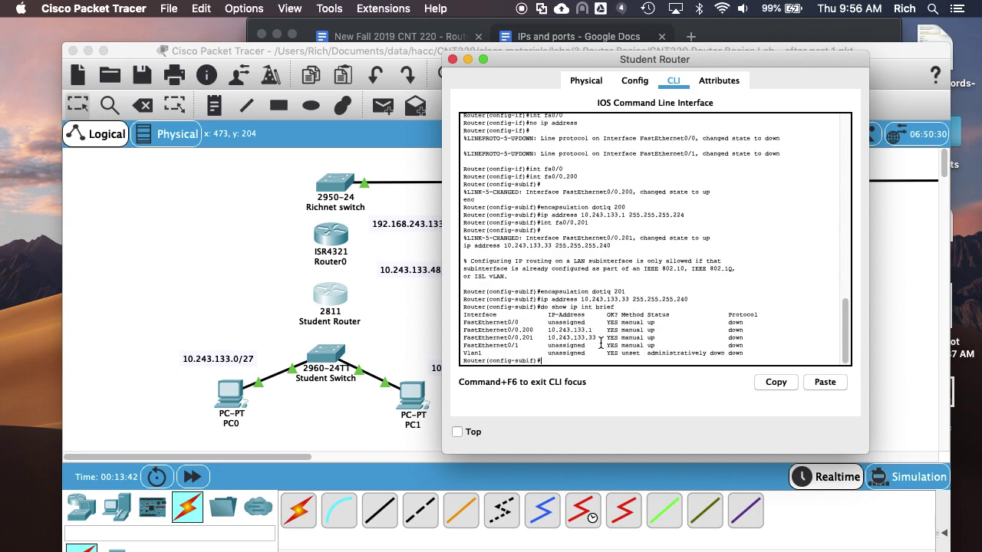
left_click(420, 382)
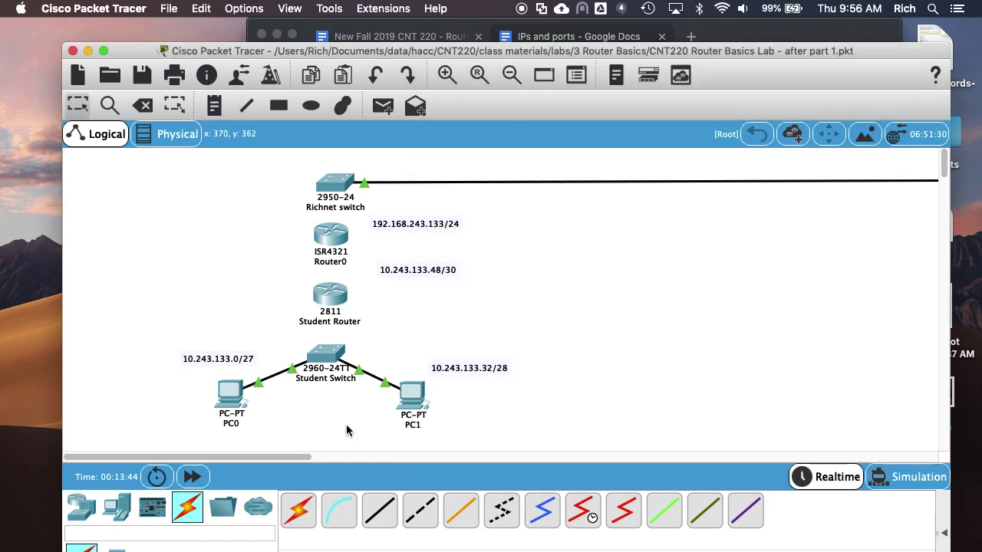
- Connect the Student Router's FastEthernet0/0 to the Student Switch's FastEthernet0/24 with a copper straight-through cable
left_click(379, 510)
left_click(334, 296)
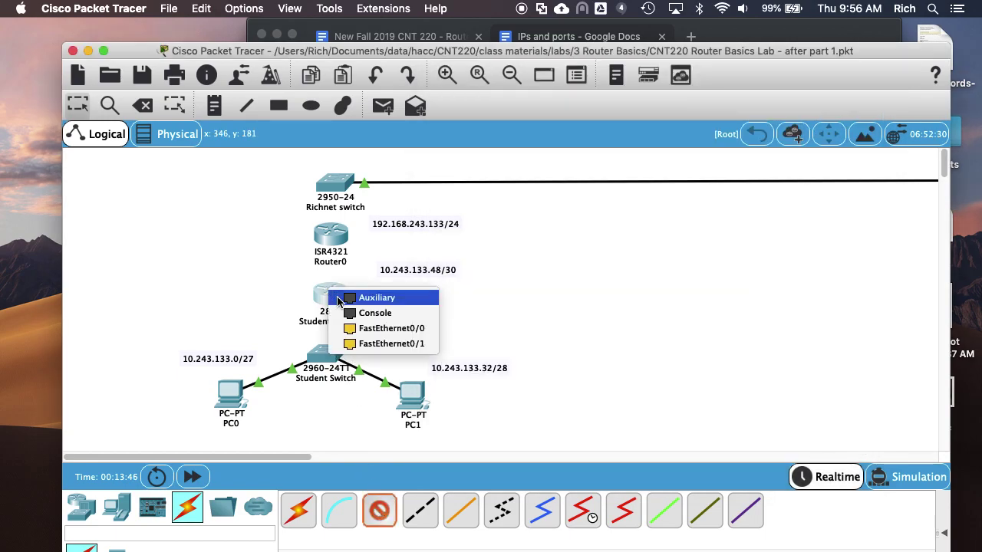
left_click(349, 327)
left_click(336, 351)
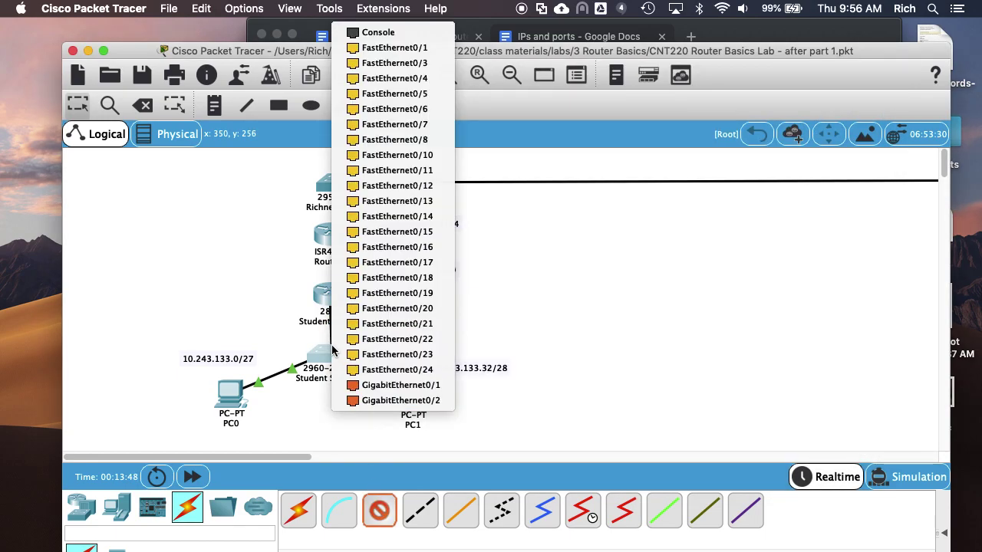
left_click(341, 370)
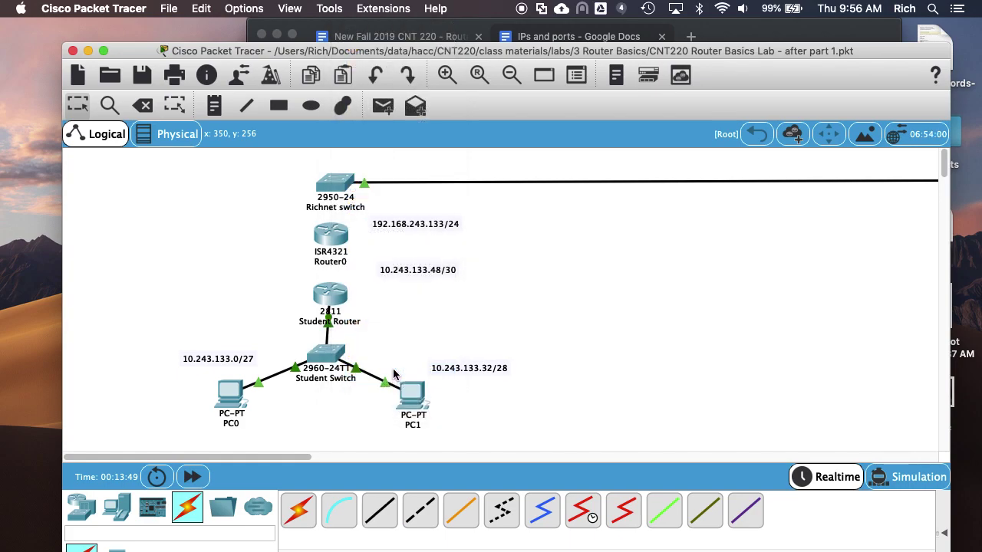
- In the Student Switch's command line, configure interface fa0/24 as a trunk with "switchport mode trunk"
left_click(328, 354)
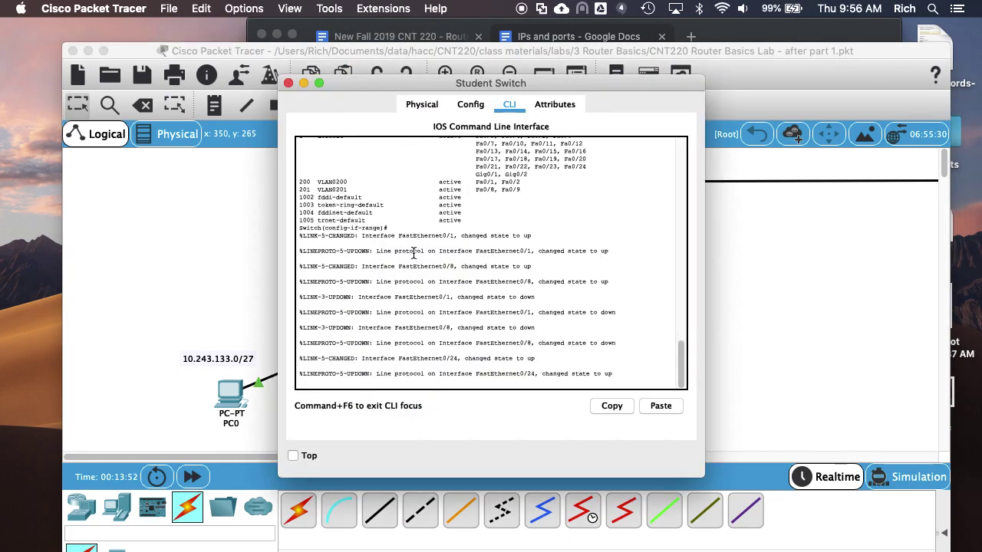
key("Return")
type("int")
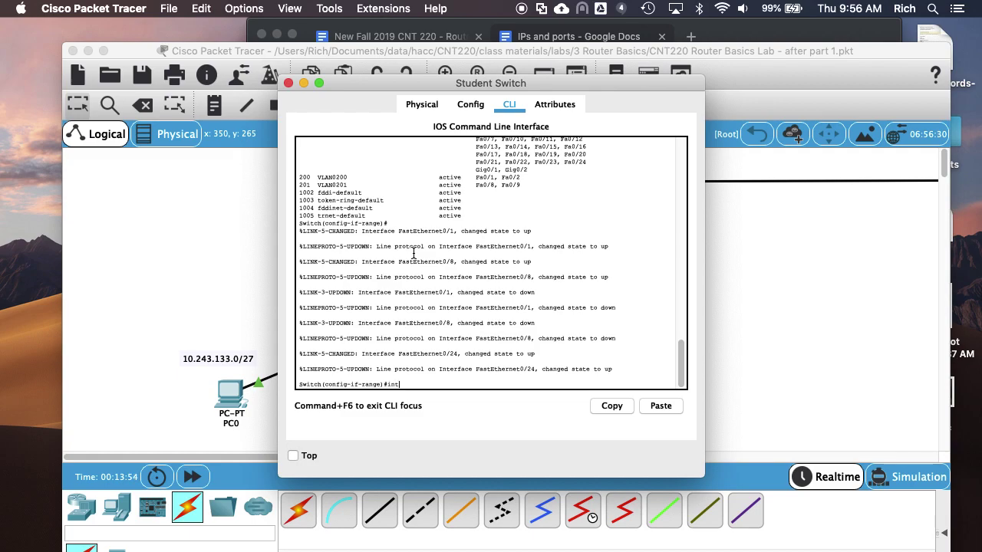
key("BackSpace")
key("BackSpace")
type("fa0/24")
key("Return")
type("swi")
key("Tab")
type("m")
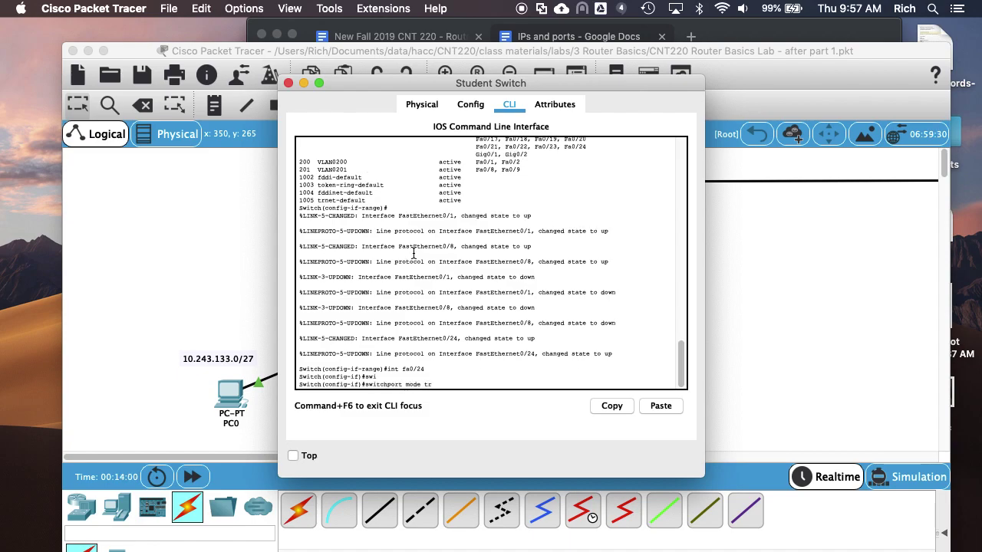
key("Return")
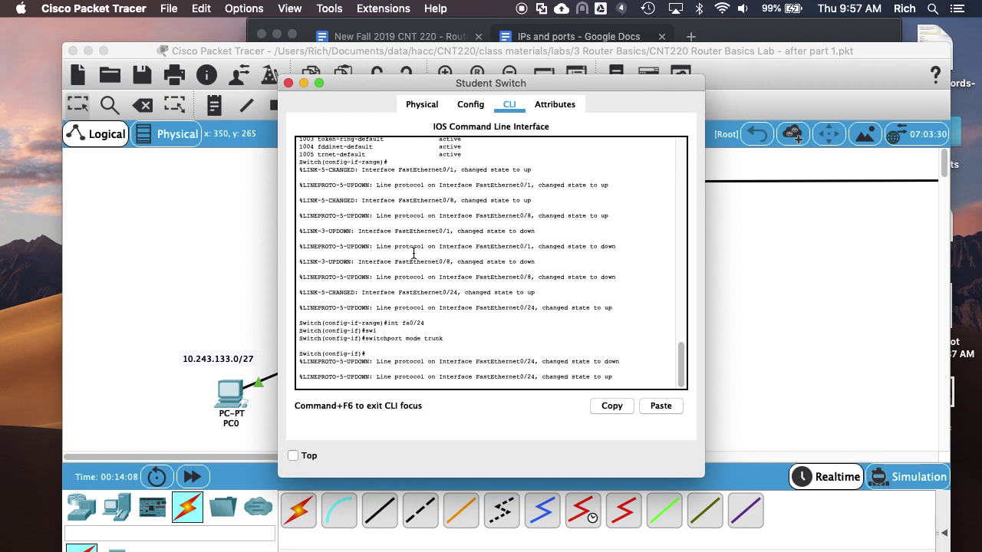
- Check the switch's trunk status with "do show int trunk" and put the Student Switch window away
key("Return")
type("do show int trunk")
key("Return")
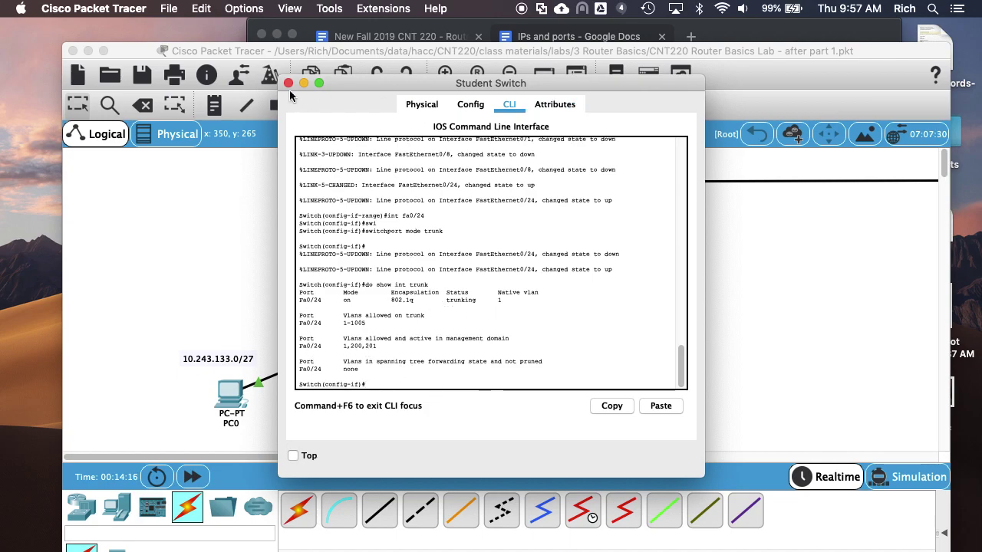
left_click(306, 82)
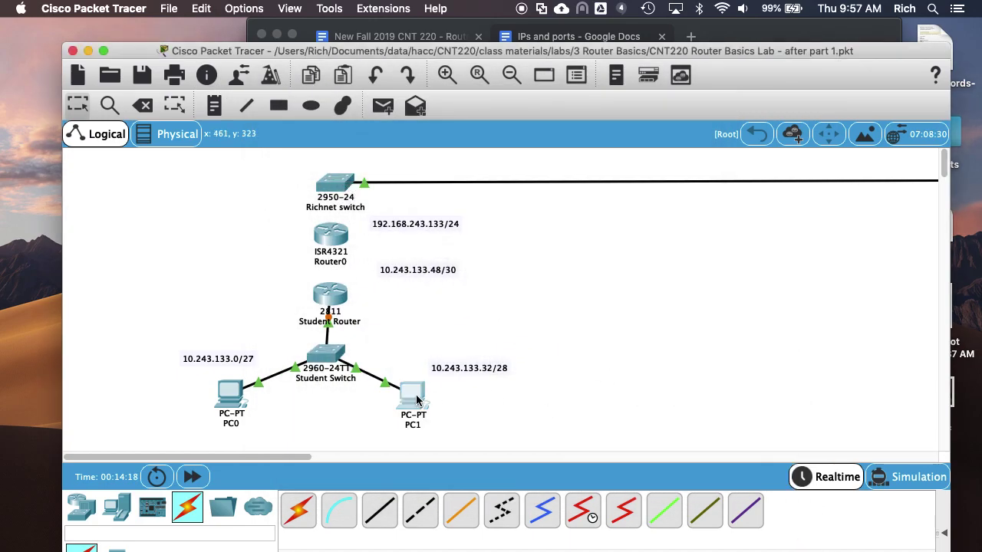
- Ping 10.243.133.2 from PC1's Command Prompt and return to the topology to check the links
left_click(418, 399)
left_click(590, 158)
key("Up")
key("Return")
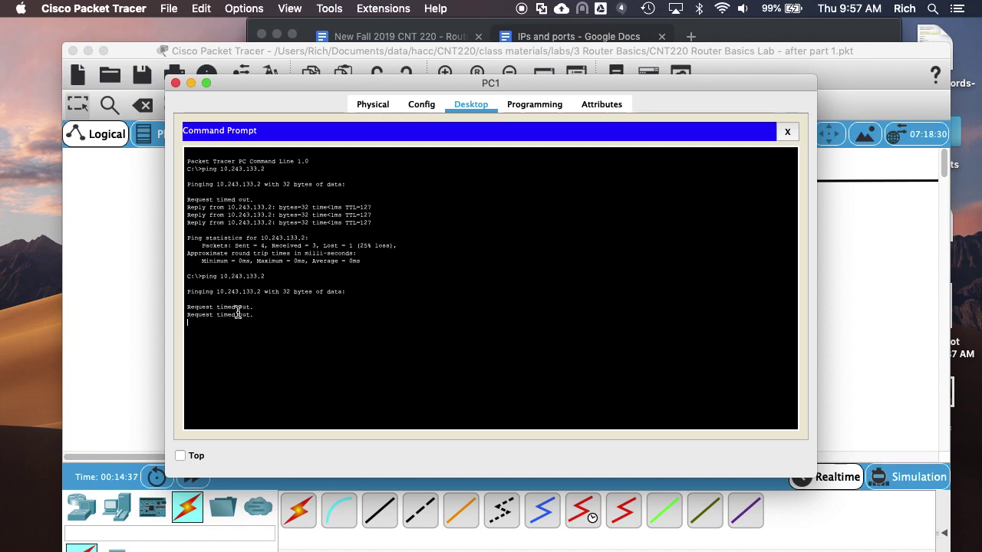
key("super+w")
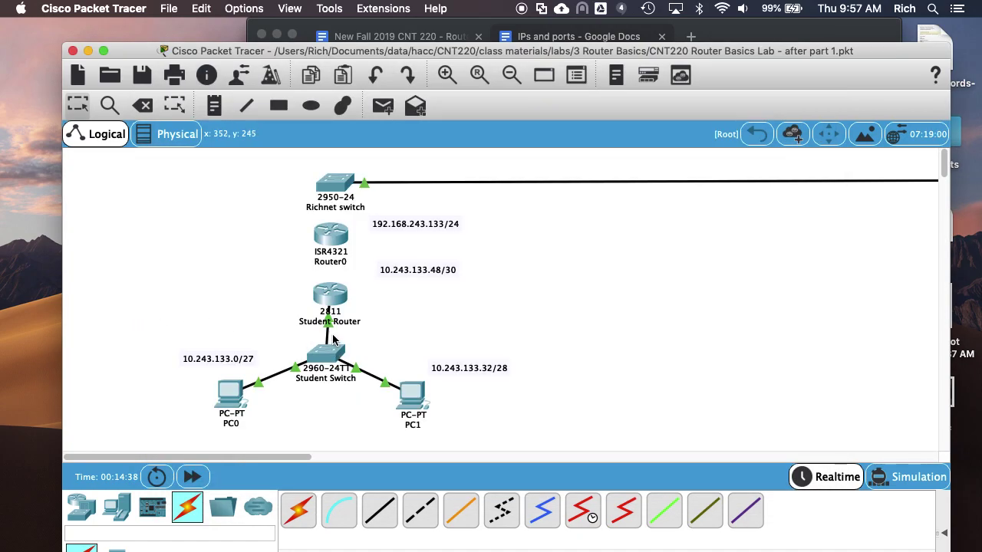
- Reopen PC1's Command Prompt and repeat the ping to 10.243.133.2
left_click(414, 393)
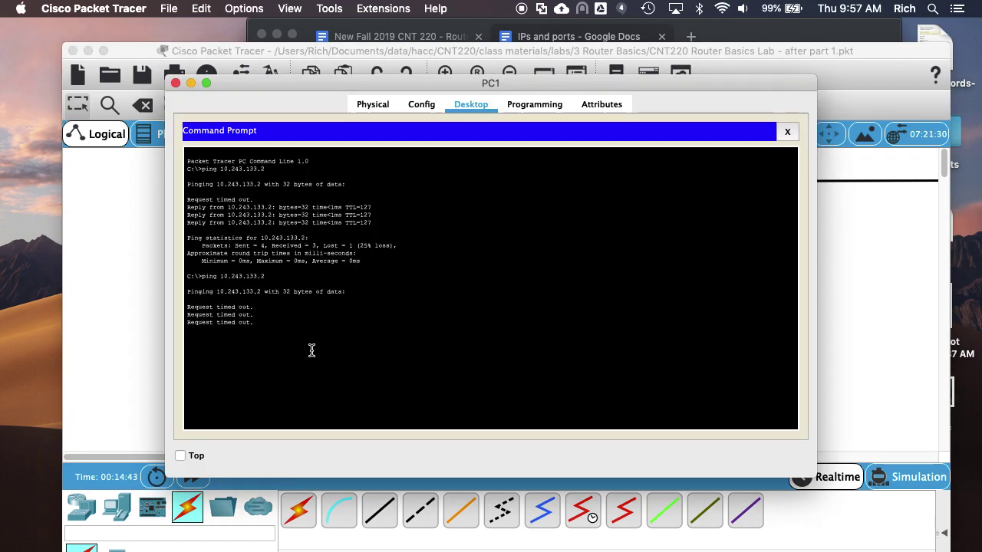
key("Up")
key("Return")
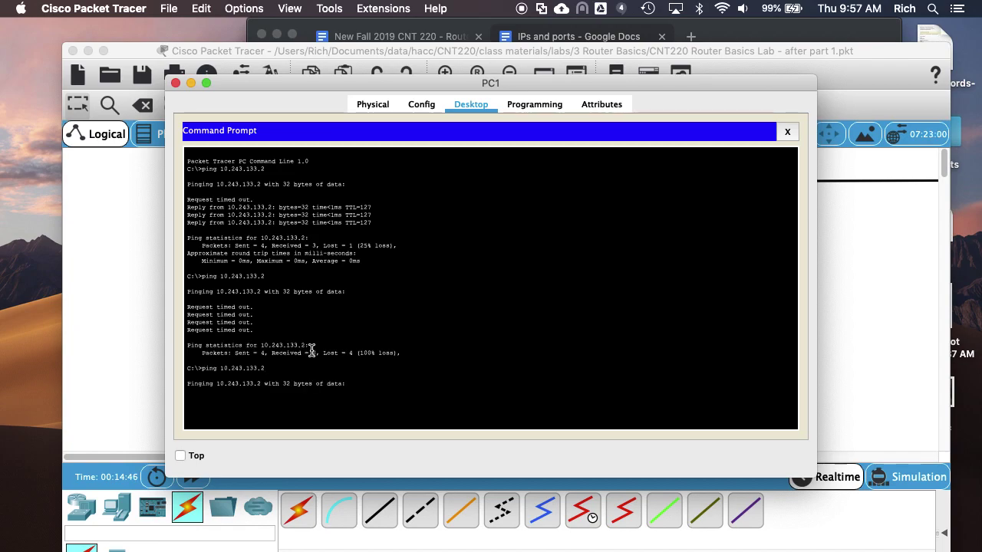
- Inspect the Student Switch's port status and VLAN assignments, and go back to PC1's Command Prompt
left_click(151, 270)
mouse_move(321, 358)
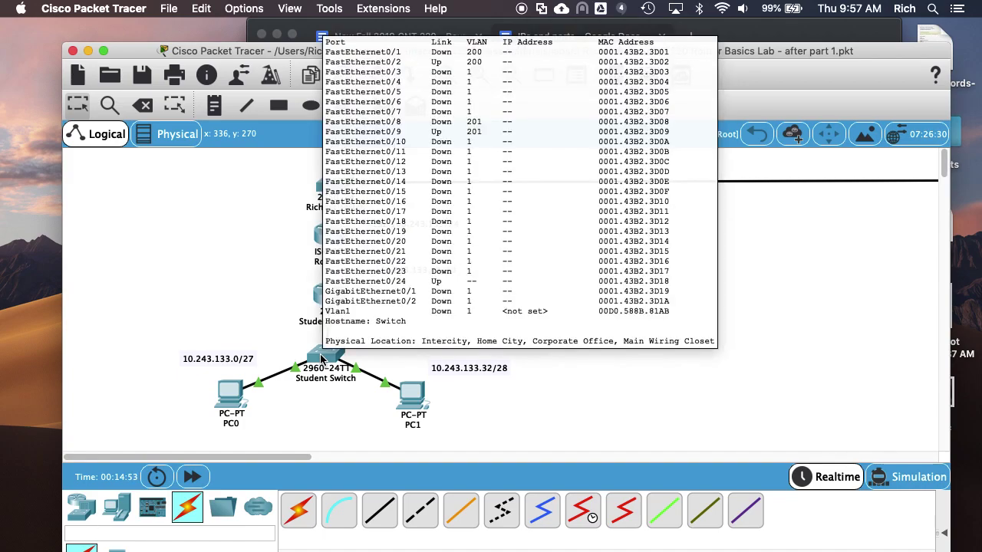
left_click(417, 392)
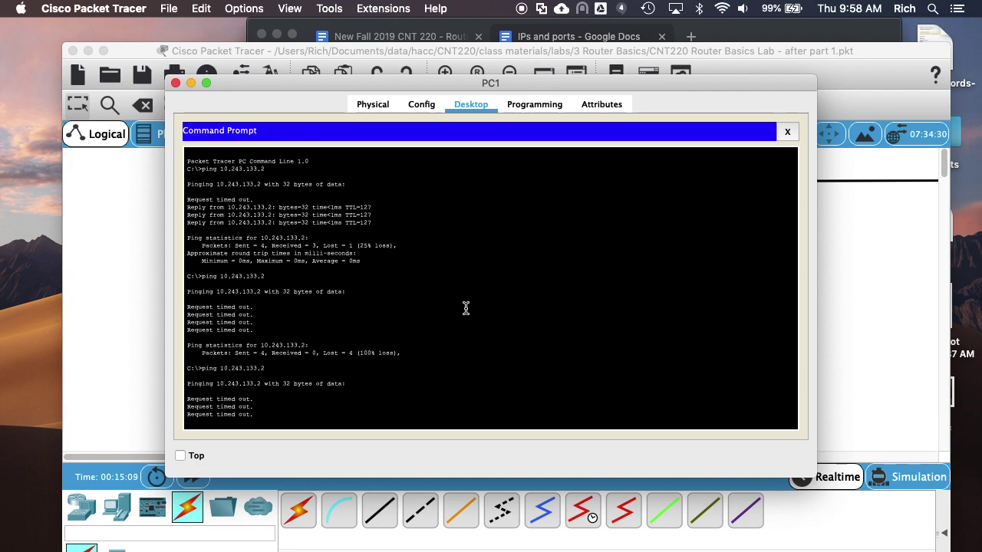
- Ping 10.243.133.33 from PC1's Command Prompt
key("Up")
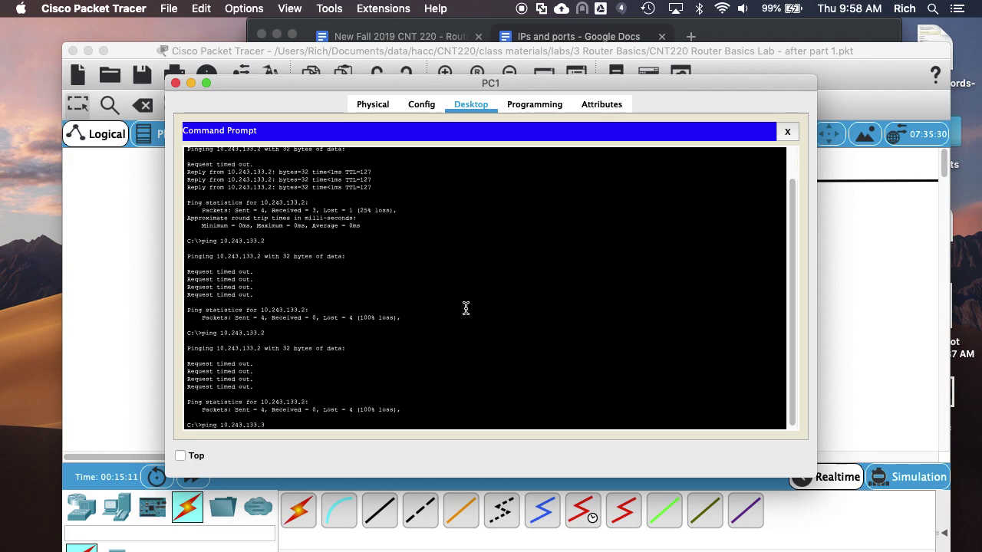
type("33")
key("Return")
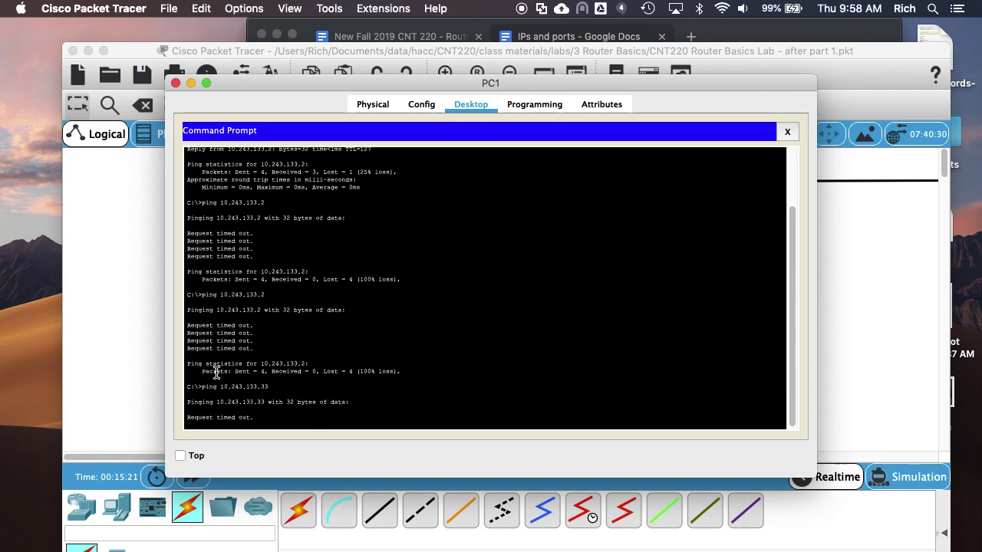
- Open the Student Router's CLI and check its interfaces with "do show ip int brief"
left_click(128, 328)
left_click(341, 294)
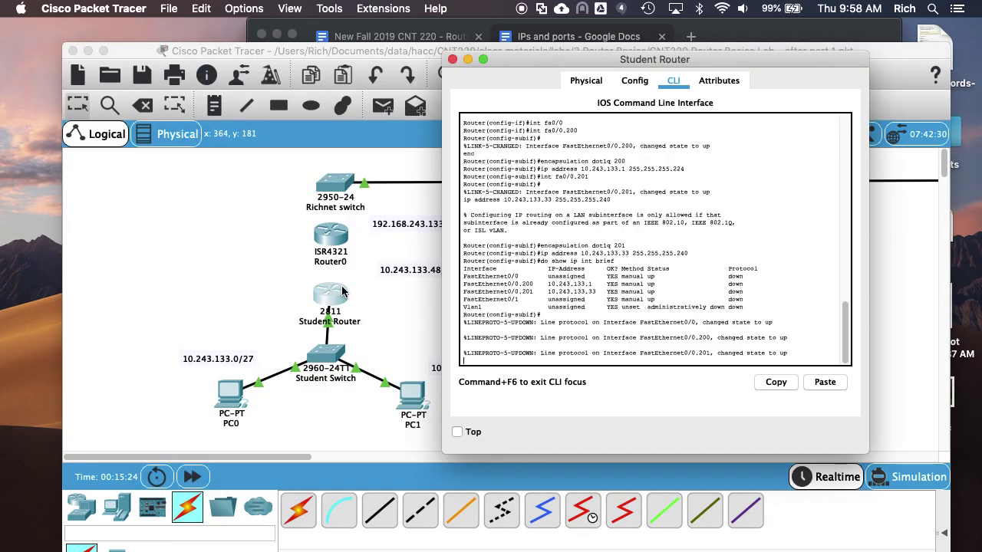
key("Return")
key("Up")
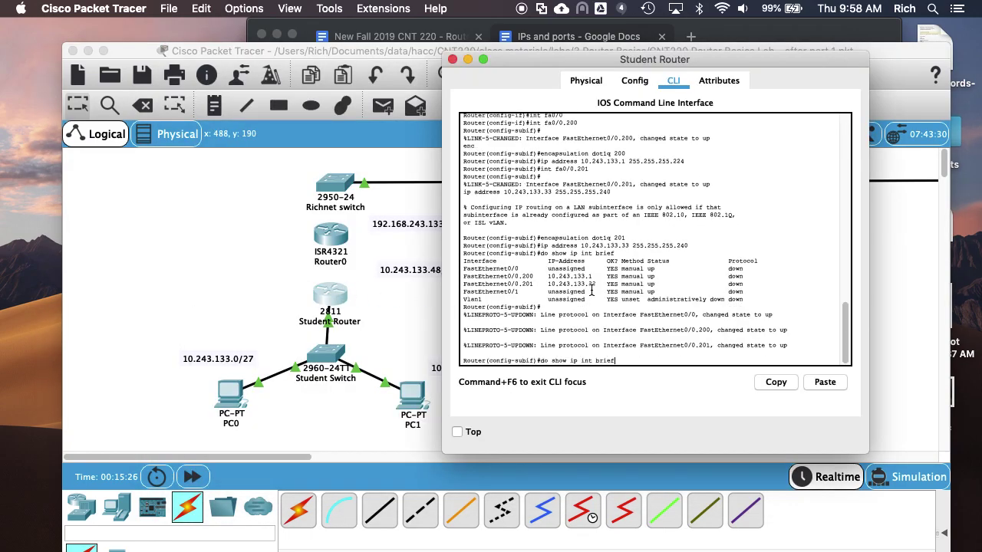
key("Return")
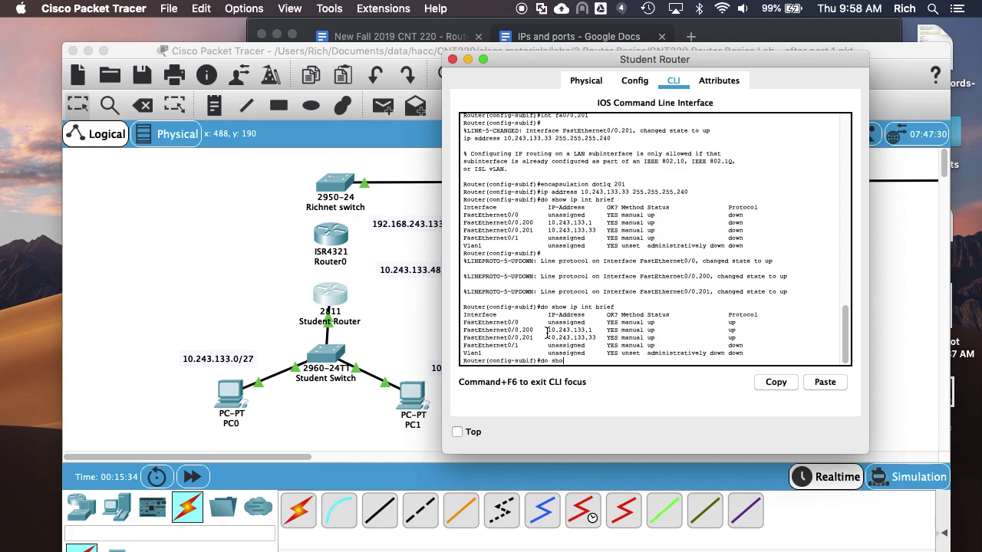
- Page through the Student Router's running configuration with "do show run" and return to the topology
type("do show run")
key("Return")
key("space")
key("space")
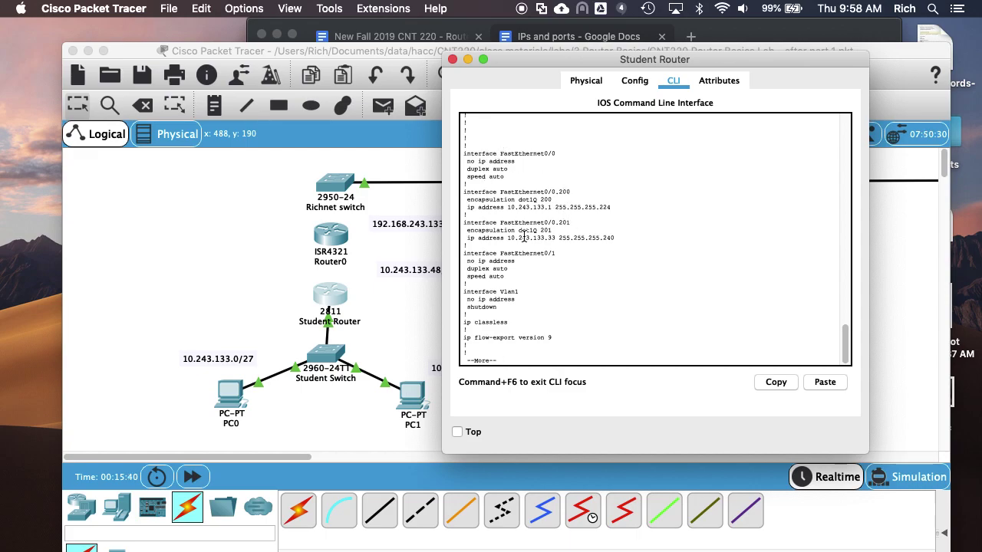
left_click(370, 320)
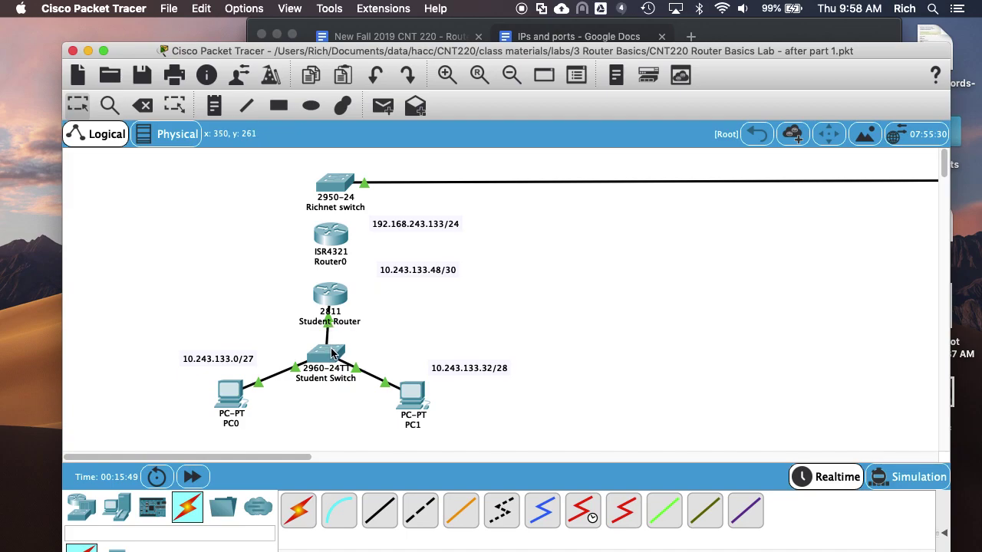
- Repeat the ping to 10.243.133.33 from PC1's Command Prompt and interrupt it
mouse_move(333, 354)
left_click(419, 399)
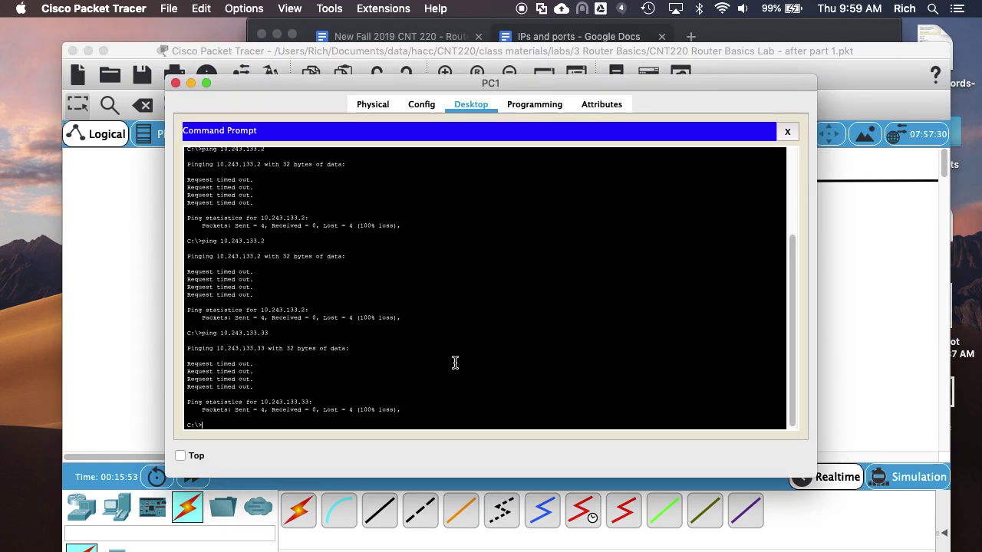
key("Up")
key("Return")
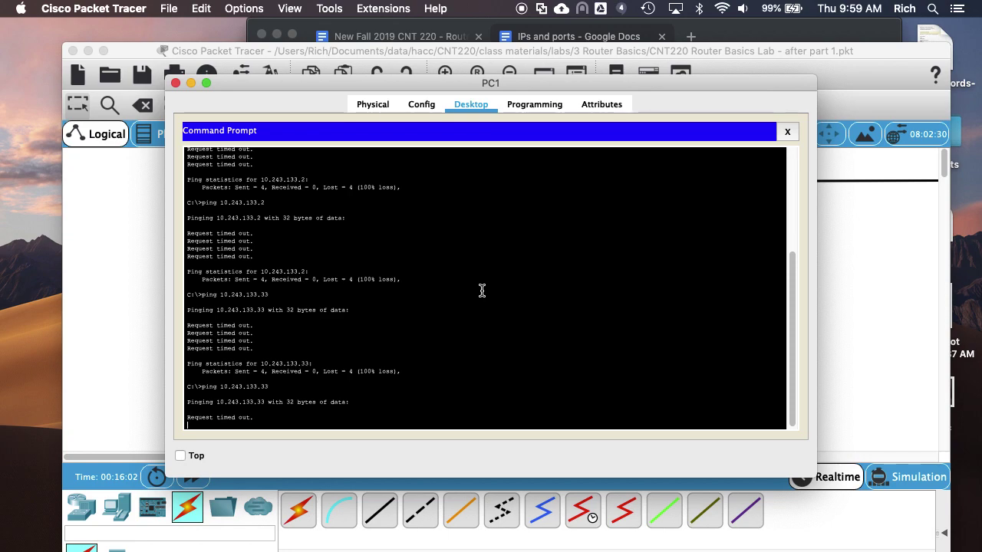
key("ctrl+c")
- List PC1's ARP table with "arp -a", clear it with "arp -d", and list it again
type("arp")
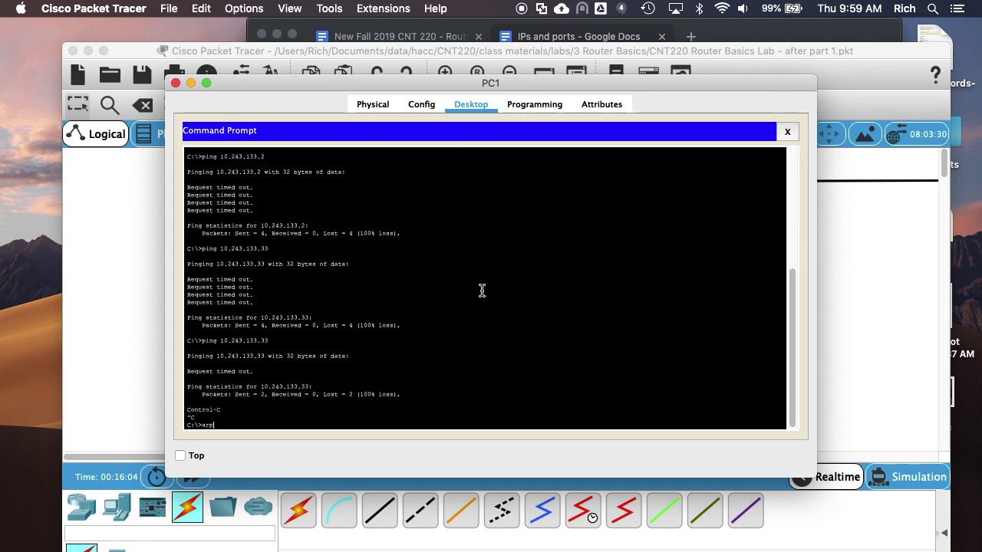
type(" -a")
key("Return")
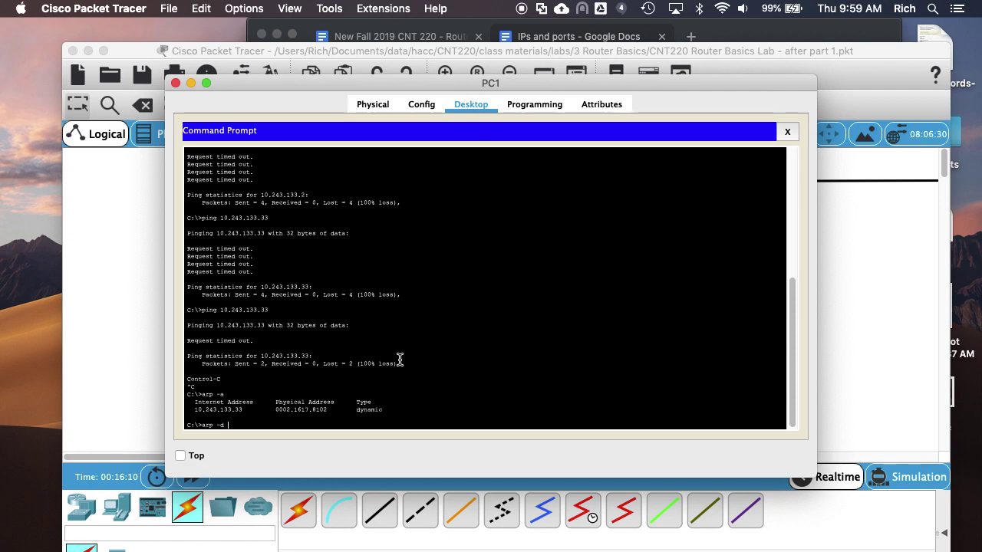
type("arp -d *")
key("Return")
type("arp -d")
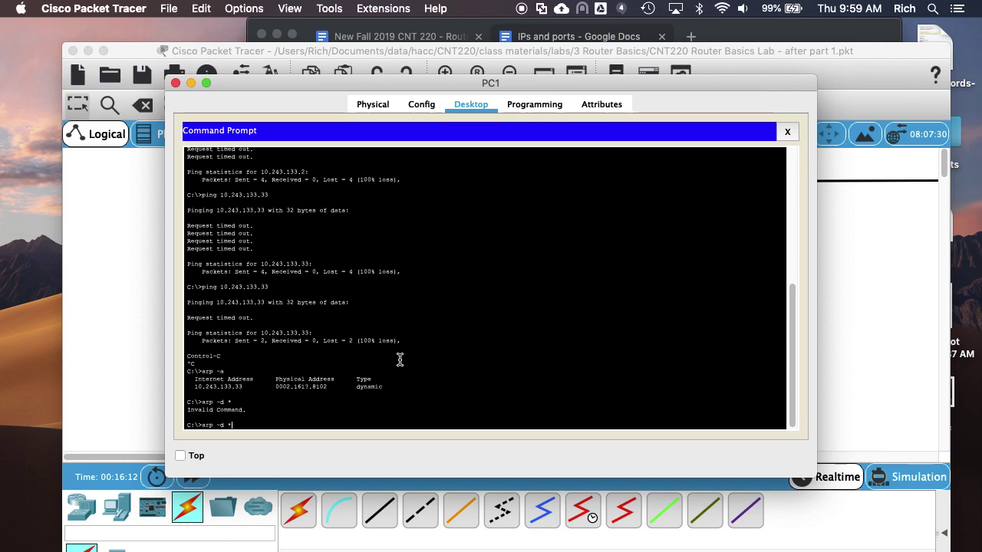
key("Return")
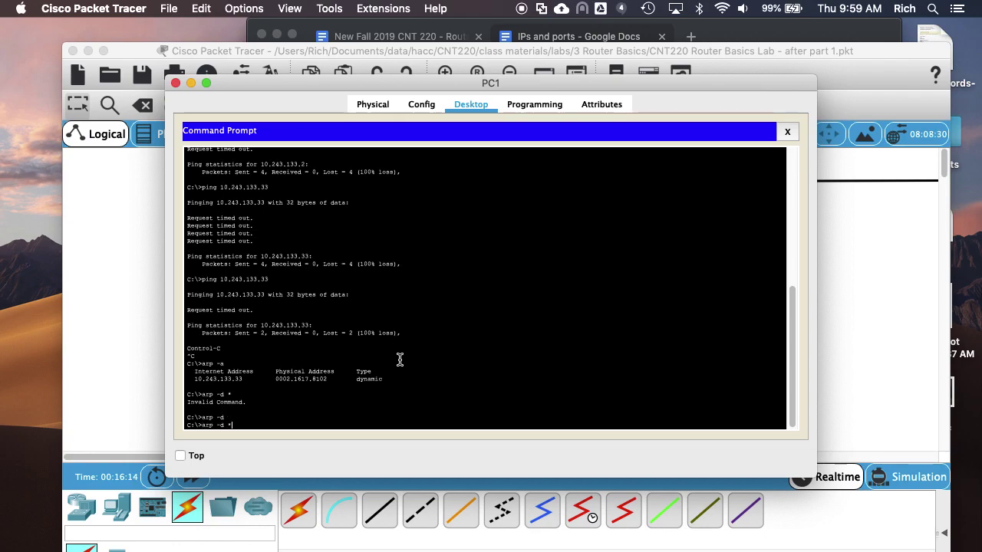
type("arp -a")
key("Return")
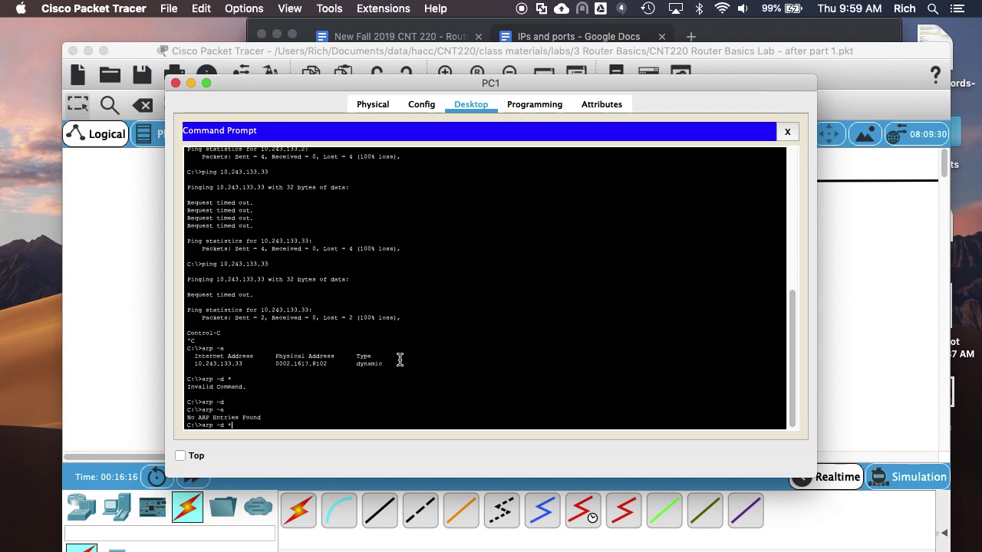
- Ping 10.243.133.33 again from PC1 and review the ARP entry listed before the table was cleared
key("Up")
key("Return")
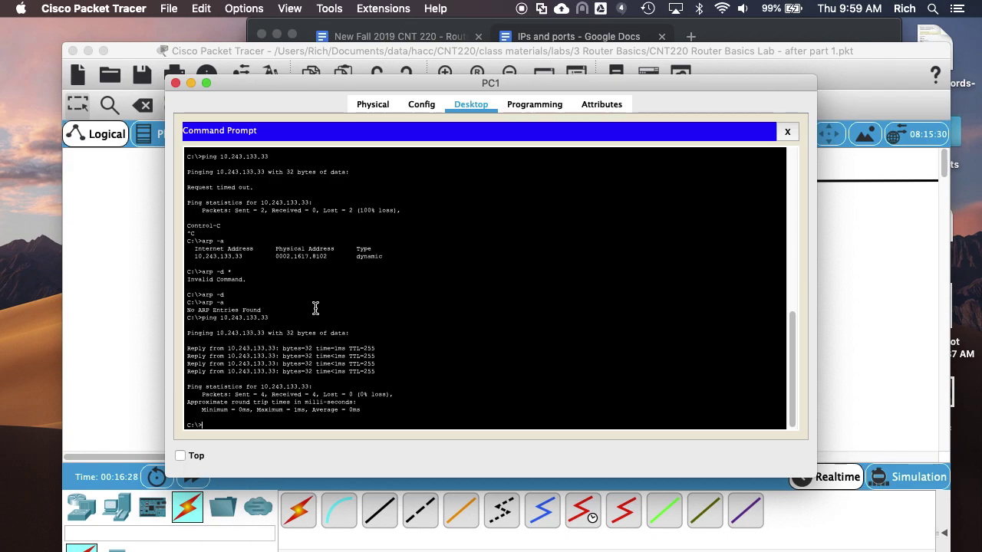
scroll(331, 325, "up", 10)
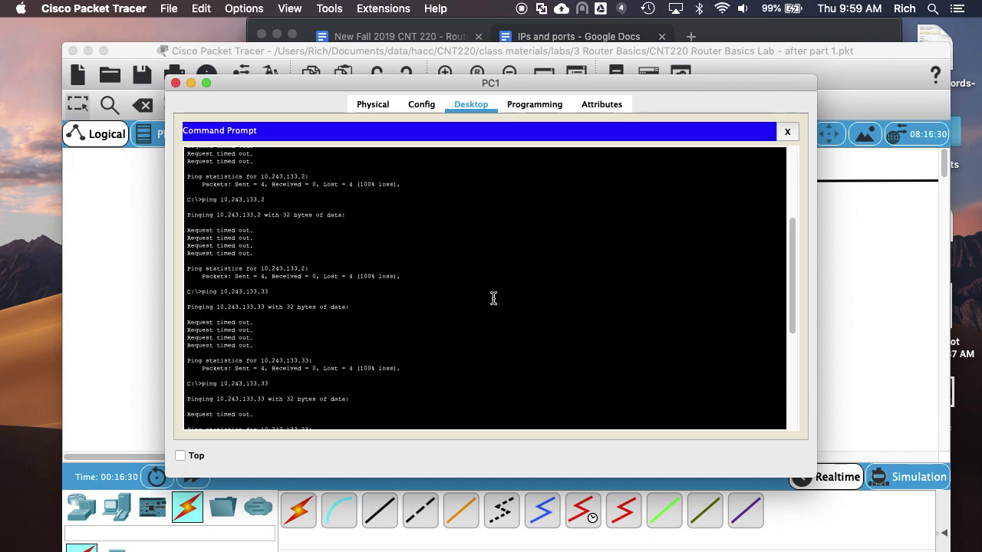
scroll(253, 296, "down", 8)
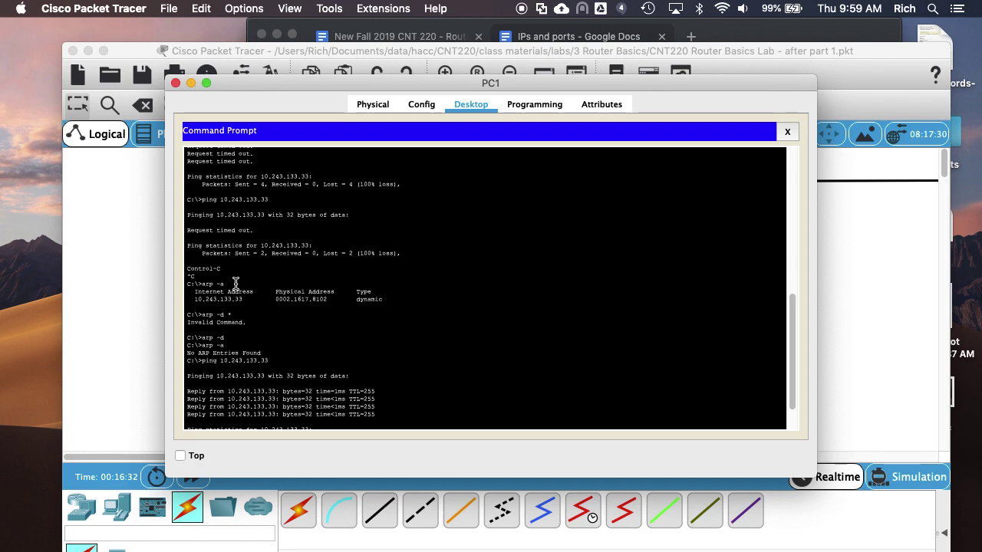
left_click_drag(195, 294, 407, 299)
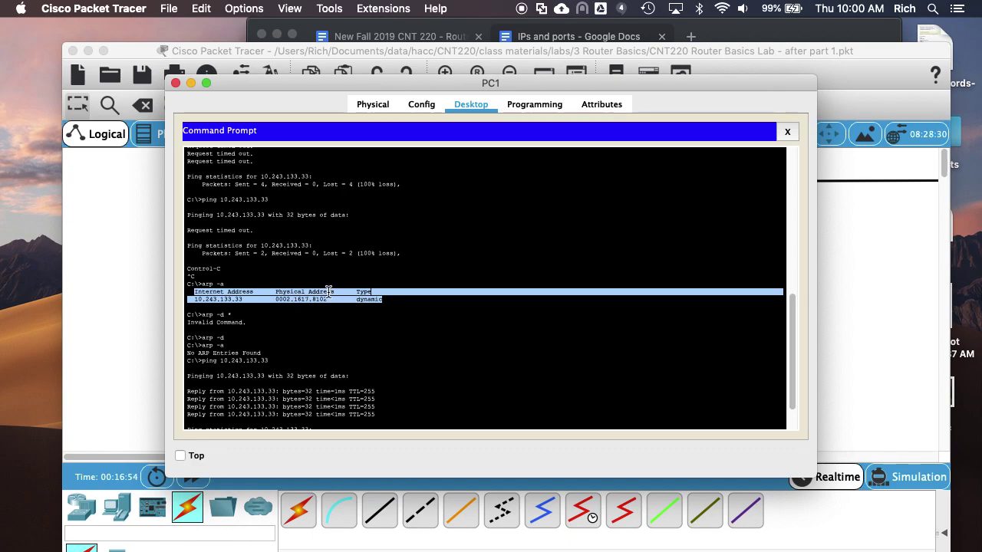
scroll(376, 326, "down", 2)
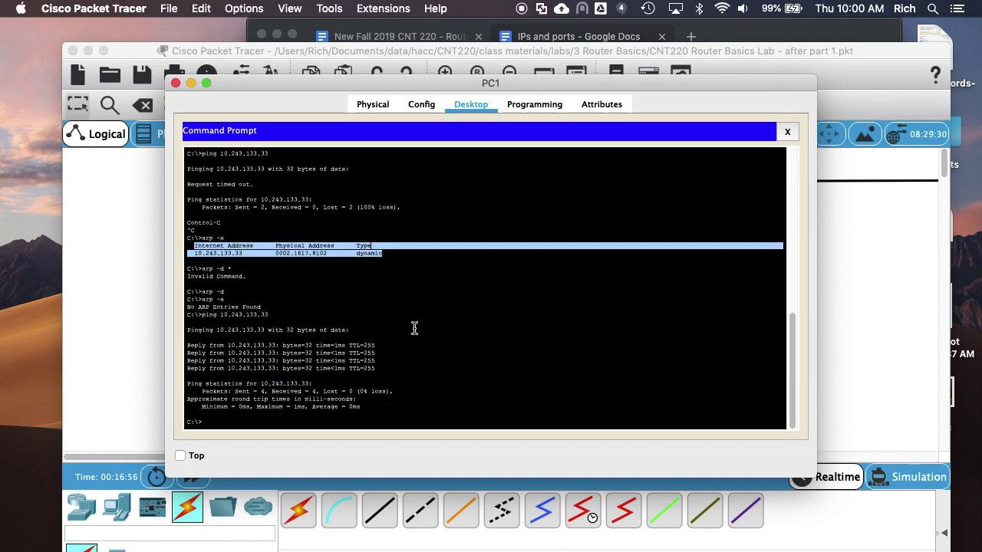
- List PC1's ARP table again with "arp -a" to compare the gateway's physical address
key("Up")
key("Up")
key("Down")
key("Return")
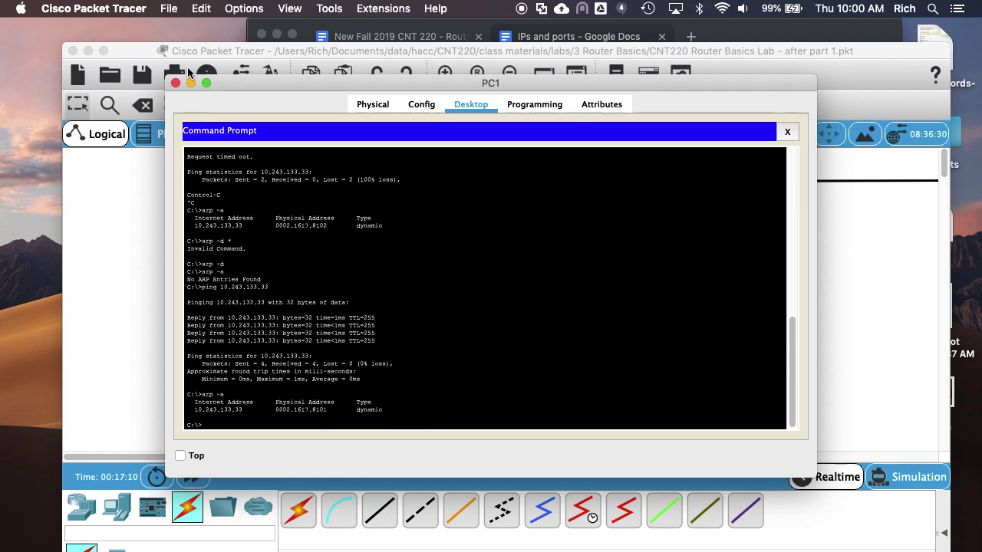
- Ping 10.243.133.2 from PC1, and close its Command Prompt and device window
type("arp -a")
key("Up")
key("Up")
key("Return")
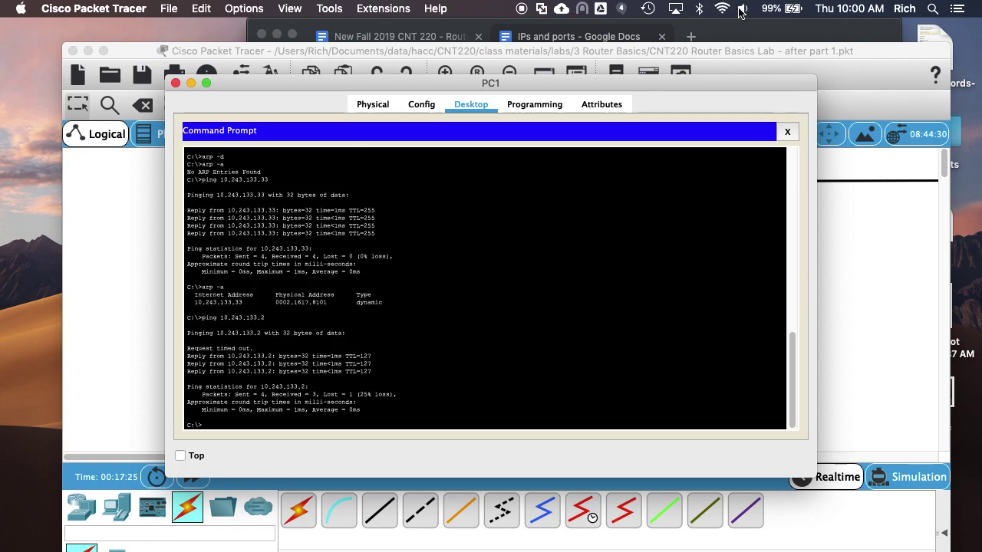
left_click(787, 134)
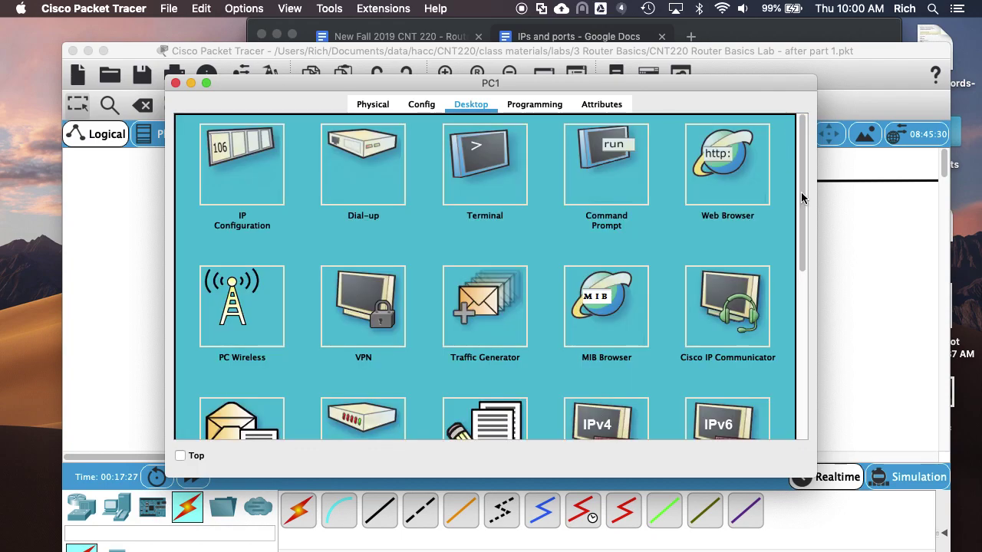
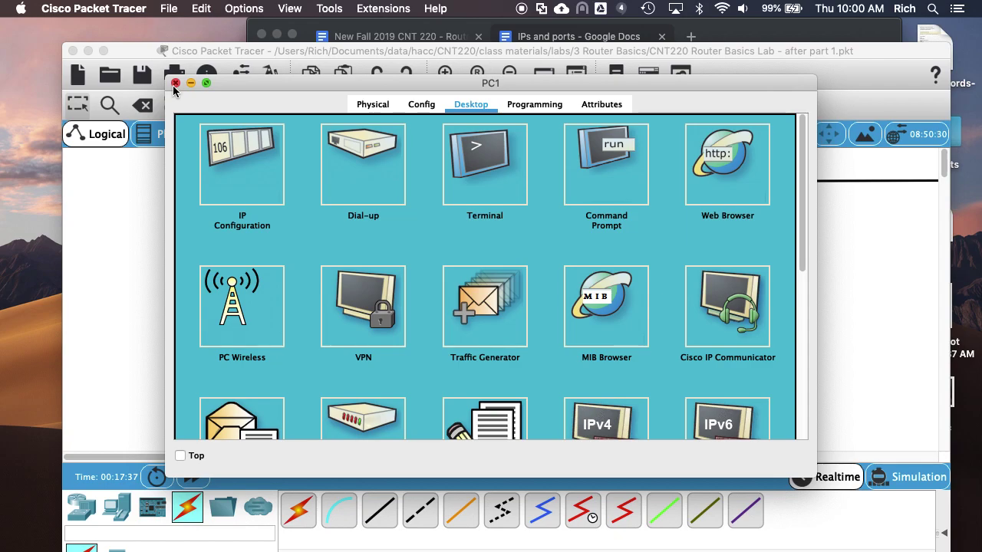
left_click(175, 83)
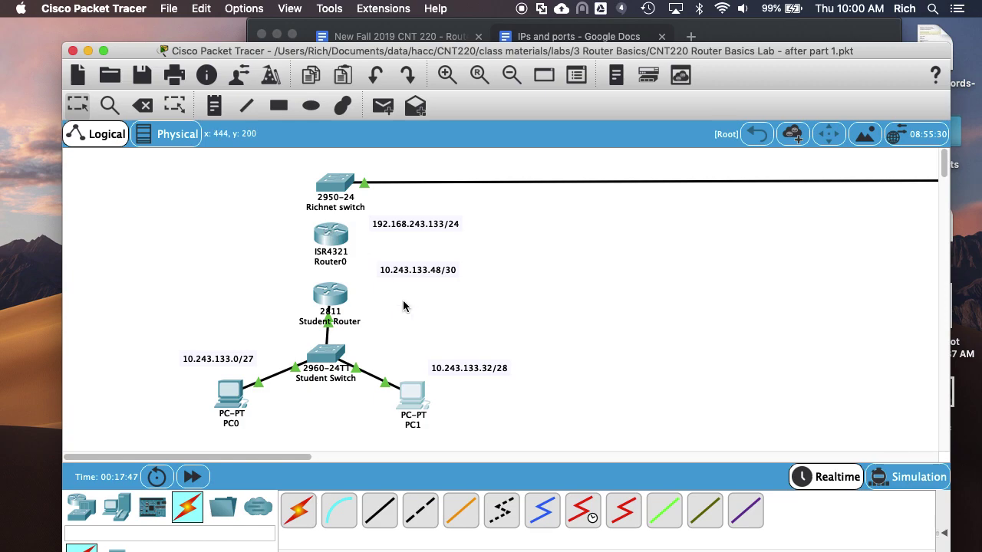
- Leave the Student Router's configuration listing and enter configuration of interface fa0/1
left_click(332, 294)
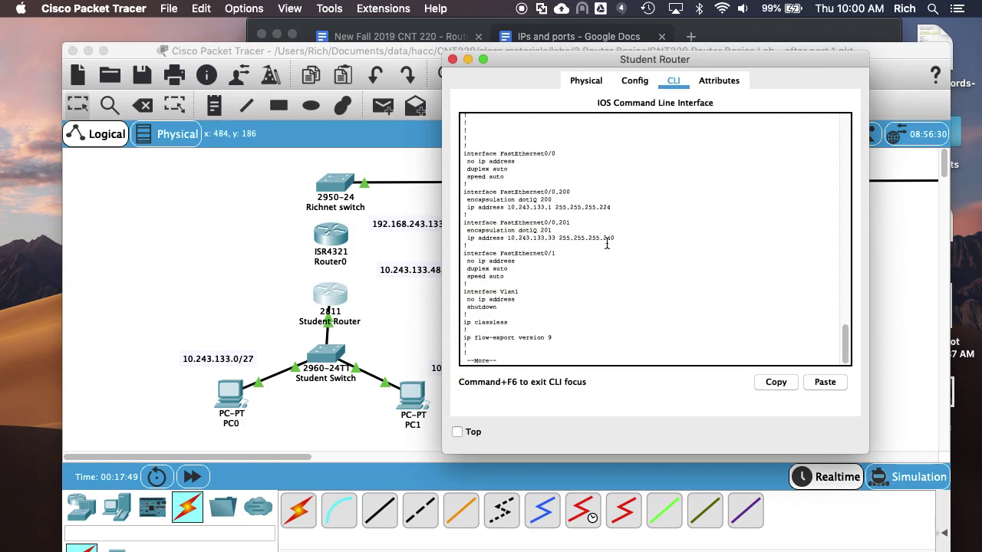
key("q")
key("Up")
key("Up")
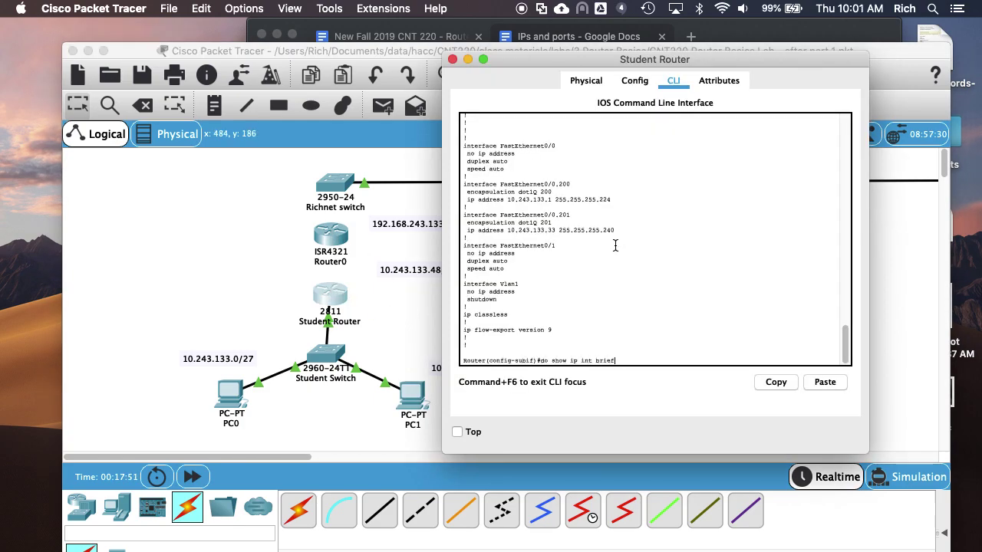
key("Down")
key("Down")
type("int fa0/1")
key("Return")
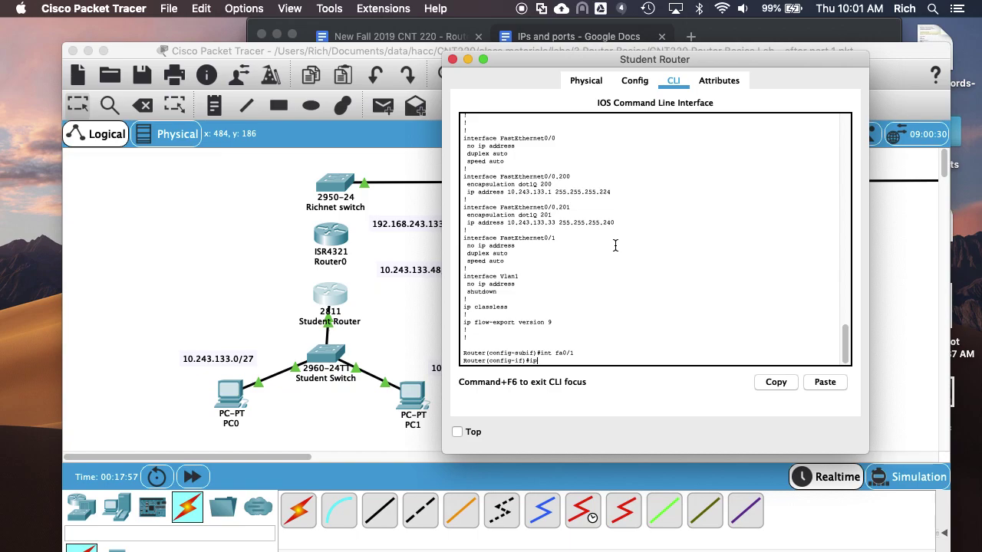
- Assign fa0/1 on the Student Router the IP address 10.243.133.49 with mask 255.255.255.252
type("ip address")
type(" 192.1")
key("BackSpace")
key("BackSpace")
type("55.21")
key("BackSpace")
key("BackSpace")
key("BackSpace")
type("55.255.252")
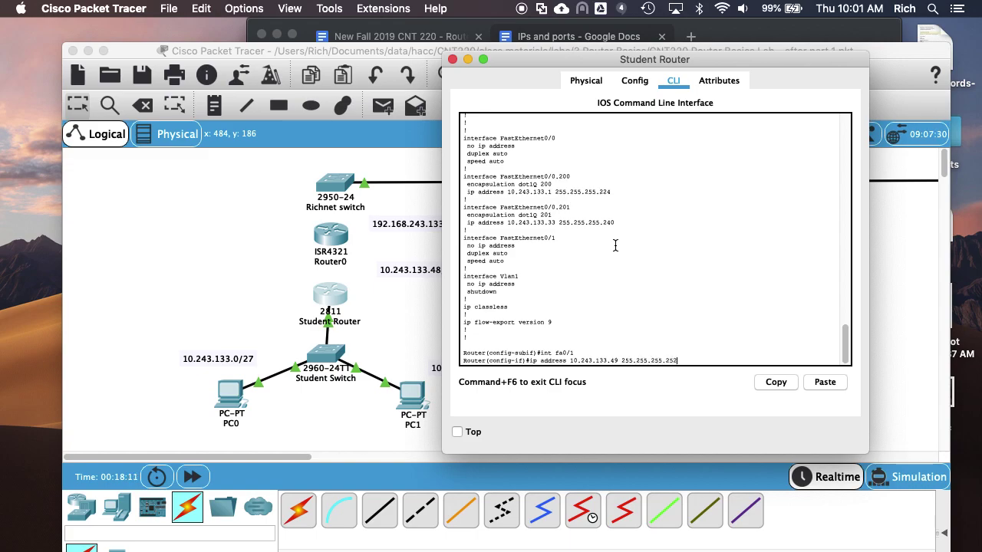
key("Return")
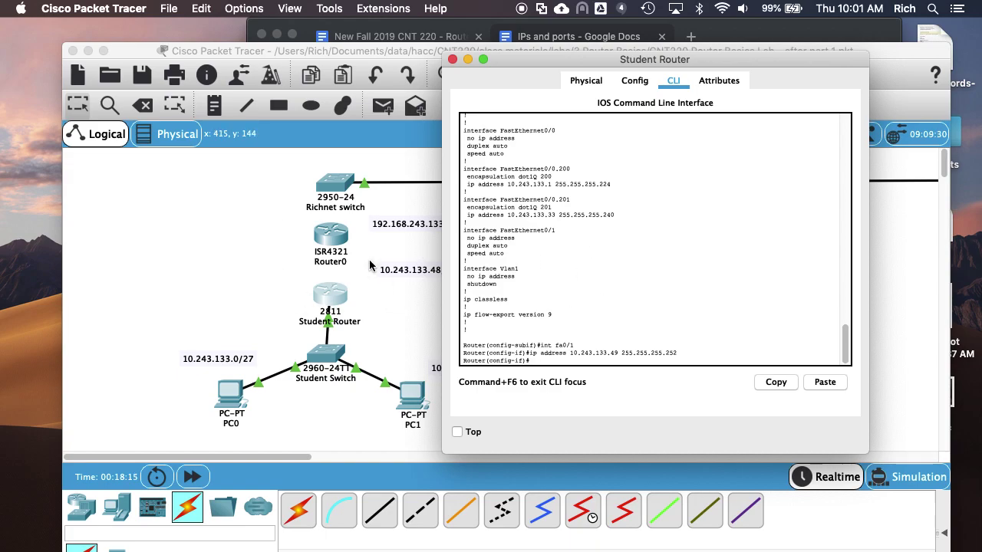
- Open Router0's CLI, enter privileged mode, and check its interfaces with "show ip int brief"
left_click(330, 236)
left_click(331, 236)
left_click(511, 105)
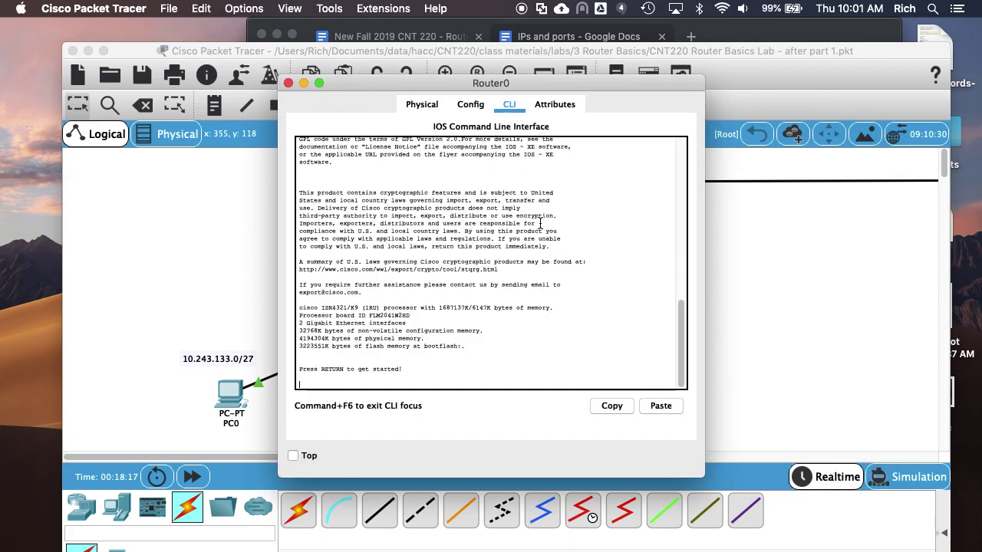
type("en")
key("Return")
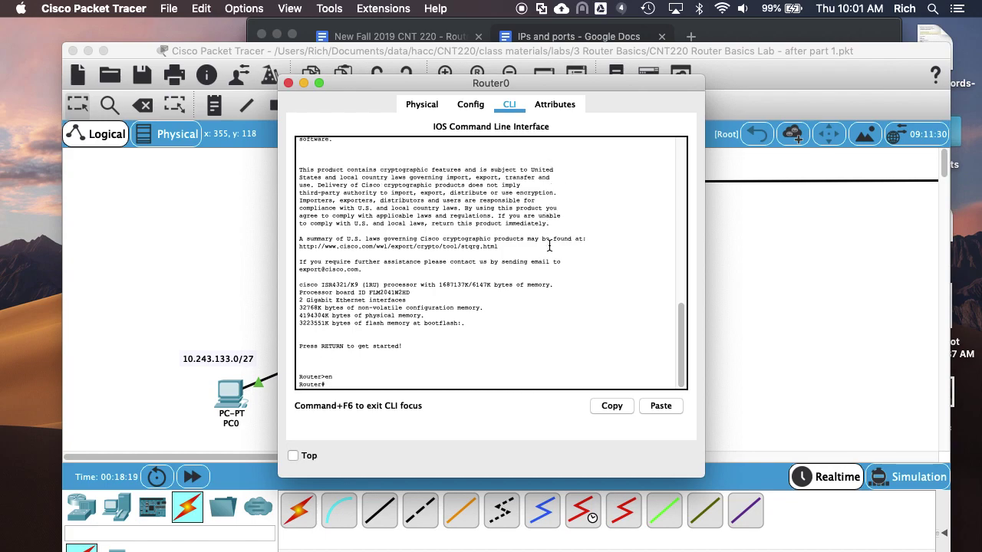
left_click_drag(389, 86, 500, 94)
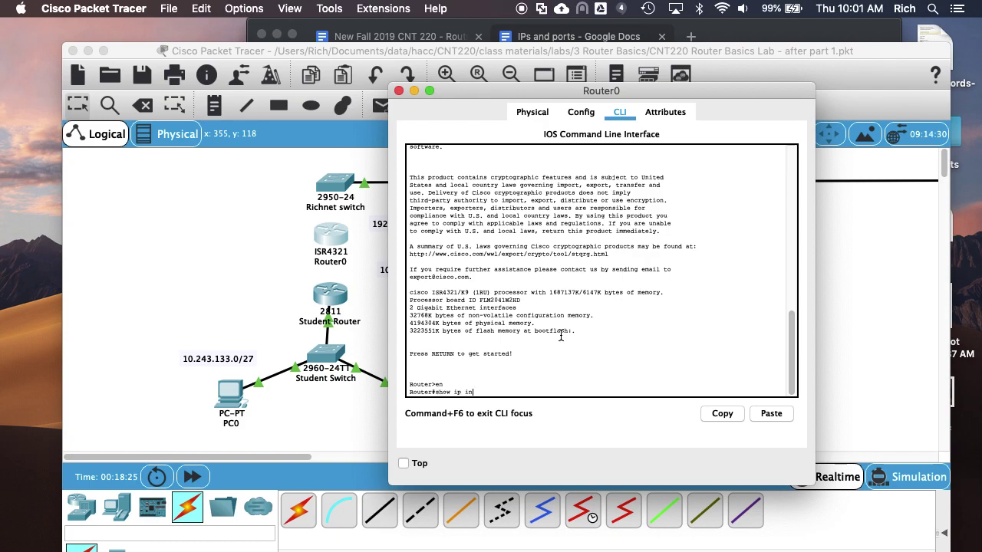
type("t brief")
key("Return")
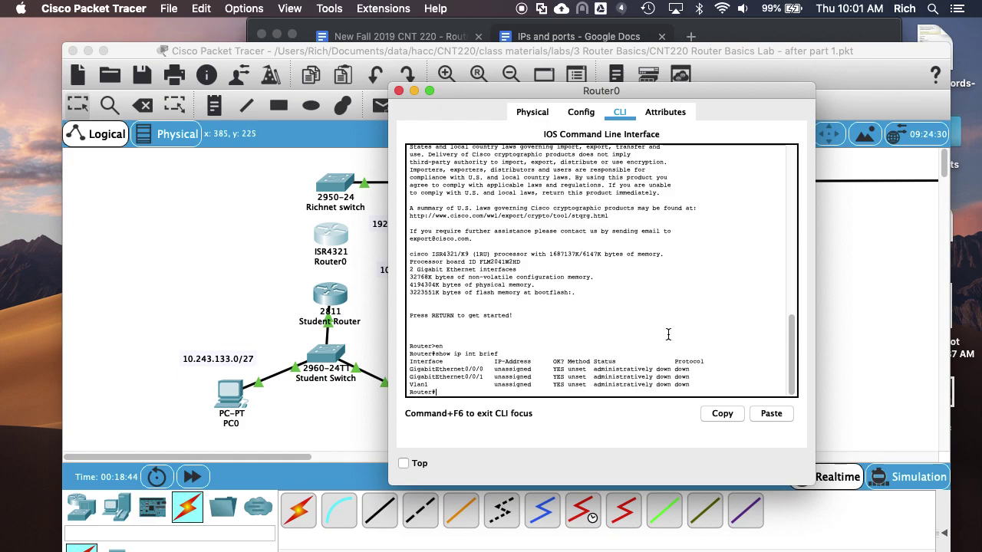
- Enter global configuration mode on Router0 and open interface gi0/0/1 for configuration
type("t")
key("Return")
type("int ")
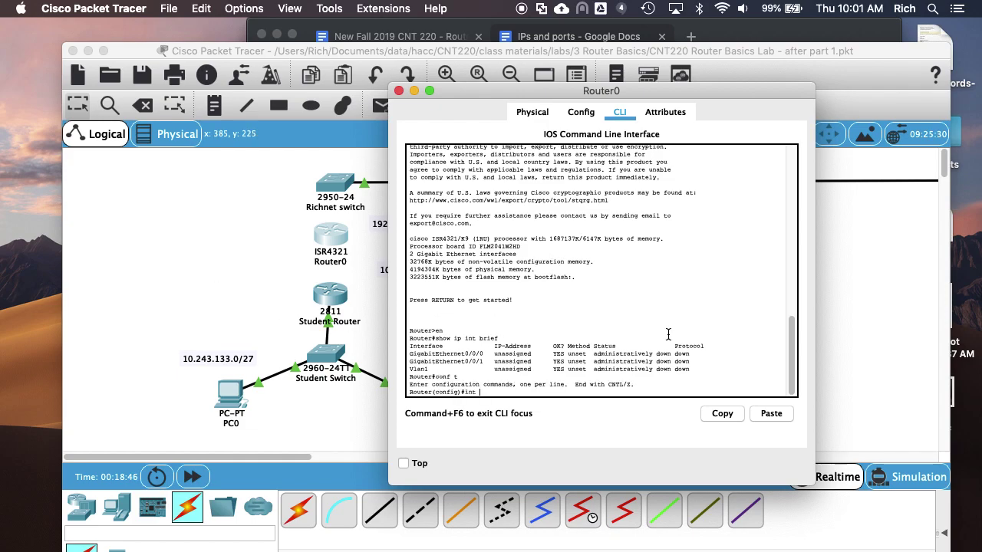
type("gi0/0/1")
key("Return")
- Assign Router0's gi0/0/1 the IP address 10.243.133.50 with mask 255.255.255.252
type("ig-if)#i")
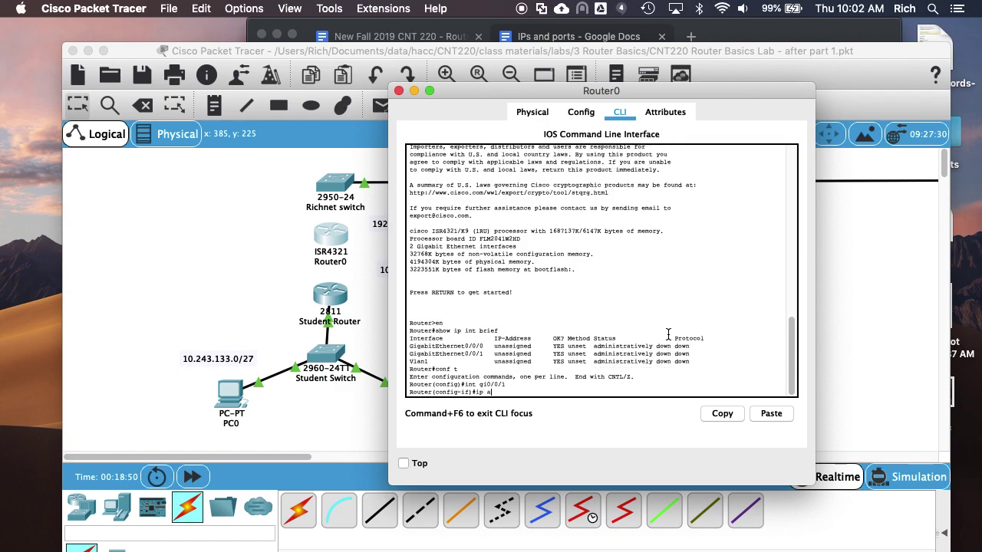
type("p a")
key("Tab")
type("d")
key("Tab")
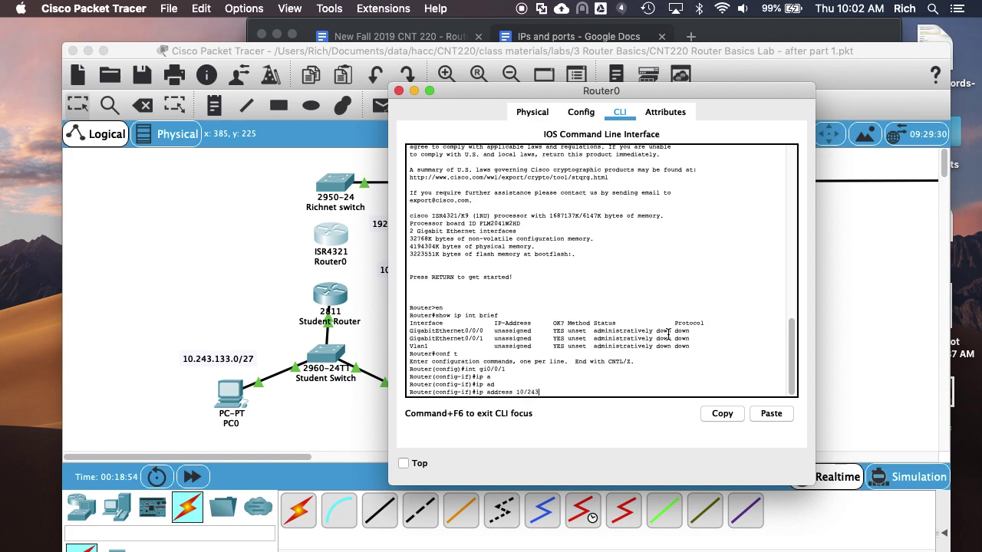
type("10/243")
key("BackSpace")
key("BackSpace")
key("BackSpace")
key("BackSpace")
type(".243.133.50 255.255.25")
key("Return")
- Enable Router0's gi0/0/1 interface with "no shutdown"
type("no shu")
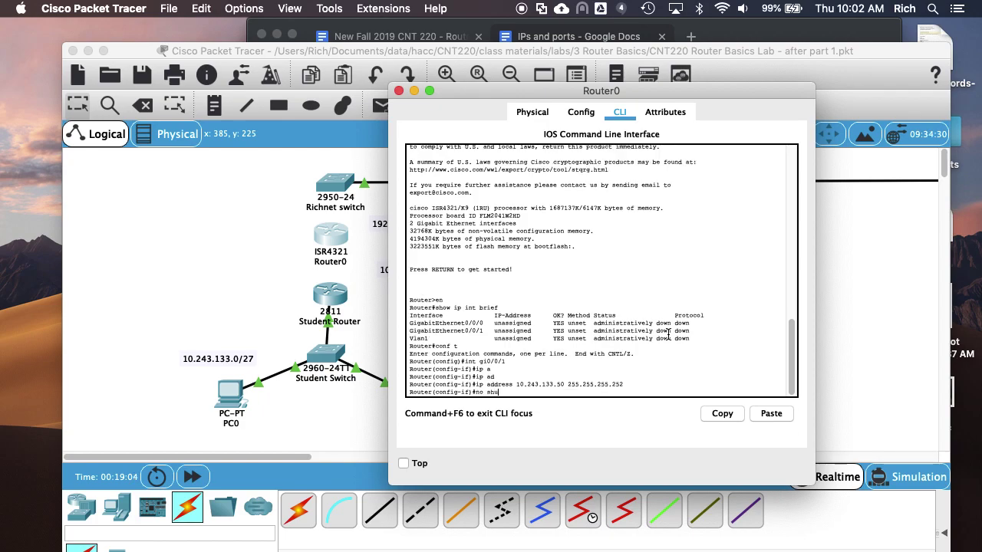
type("tdown")
key("Return")
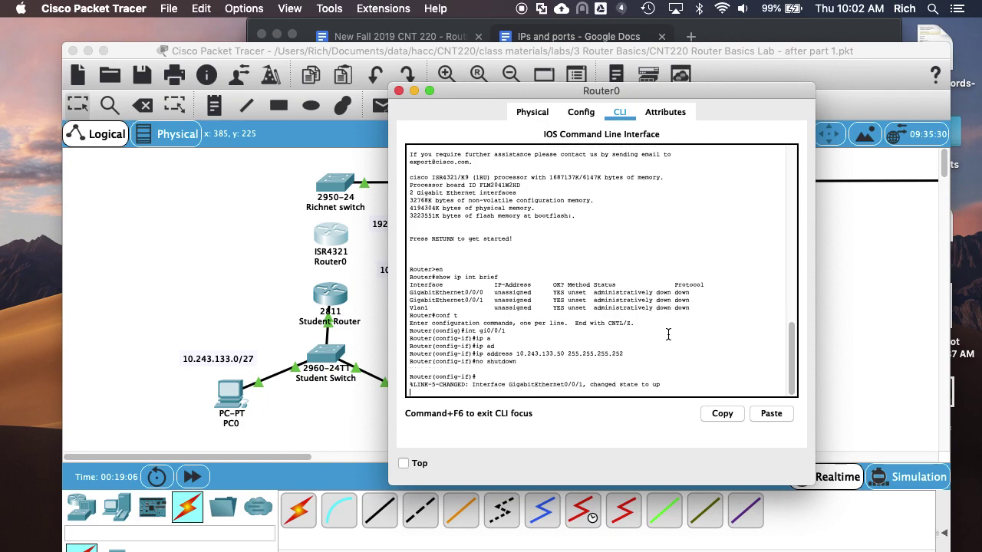
- Connect Router0's GigabitEthernet0/0/1 to the Student Router's FastEthernet0/1 with a copper cross-over cable
left_click(335, 426)
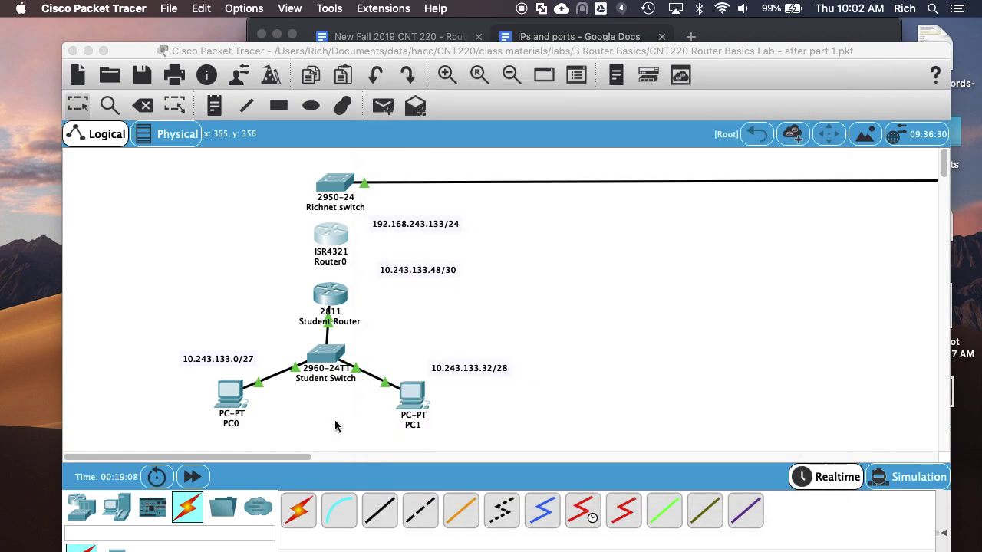
left_click(420, 510)
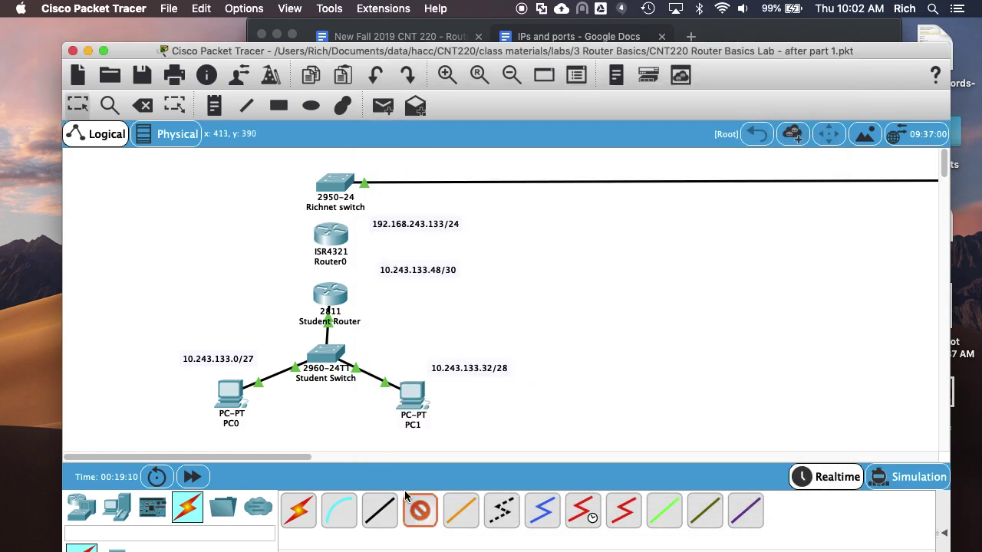
left_click(335, 239)
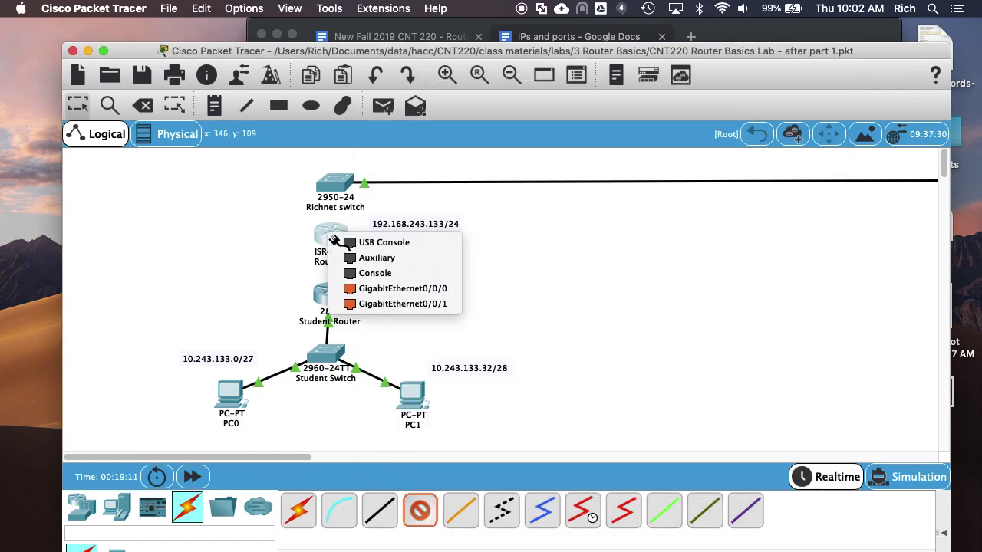
left_click(372, 303)
left_click(329, 294)
left_click(376, 330)
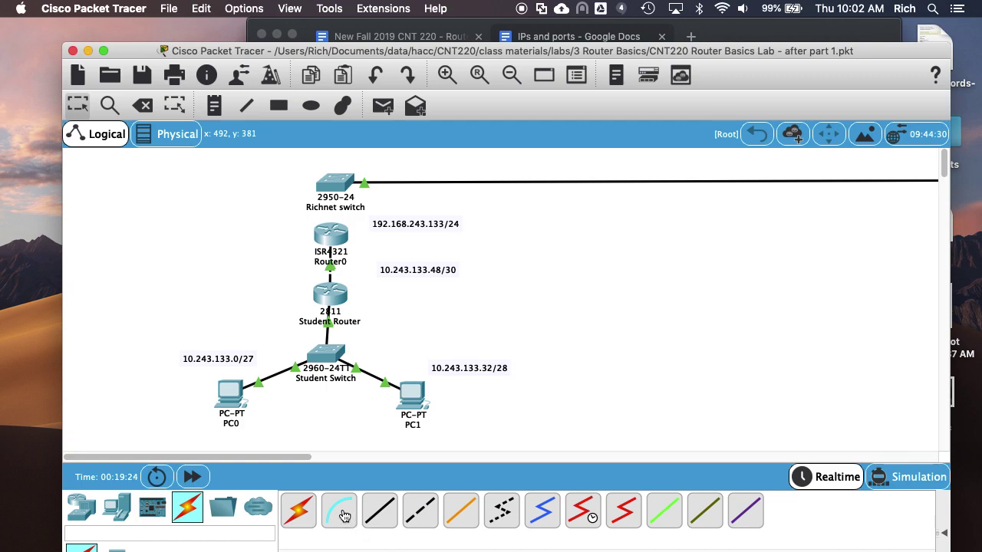
- Ping 10.243.133.50 twice from the Student Router's CLI with "do ping"
left_click(329, 295)
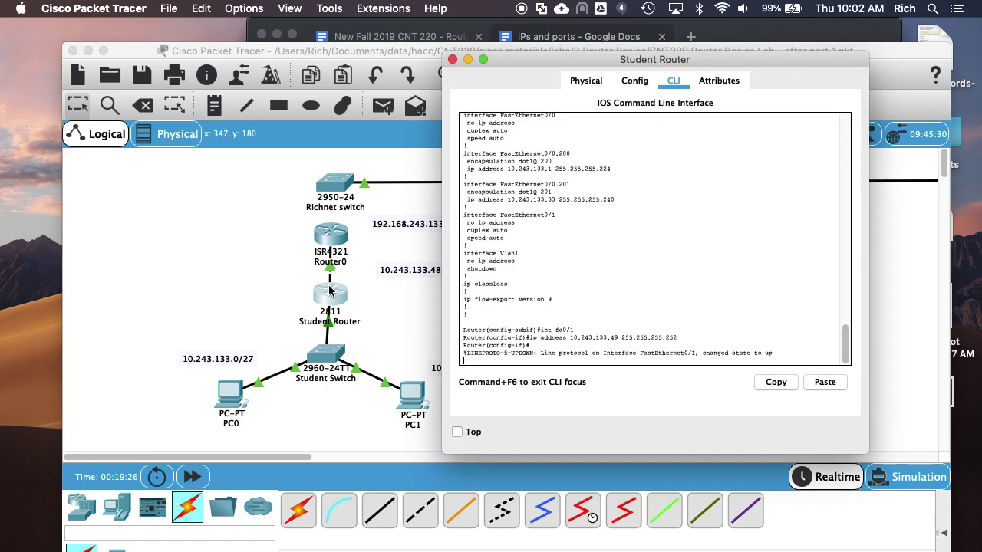
key("Return")
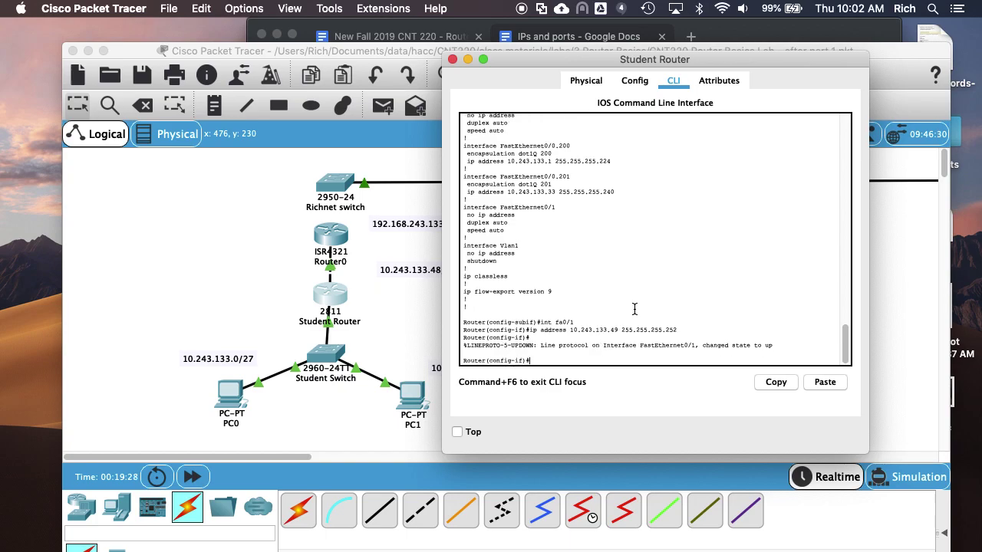
type("do p")
type("ing 192")
type("0.1")
type("243.")
type("133.50")
key("Return")
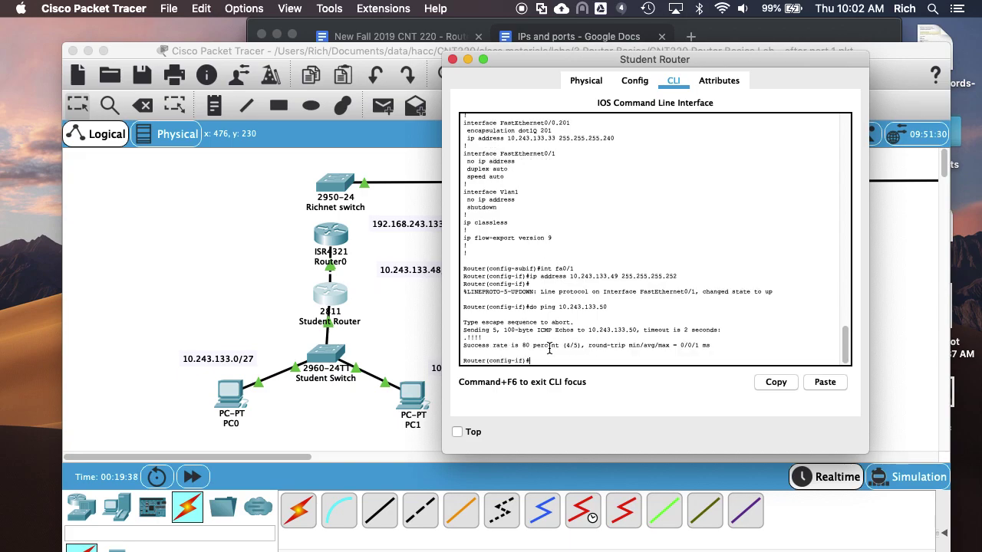
key("Up")
key("Return")
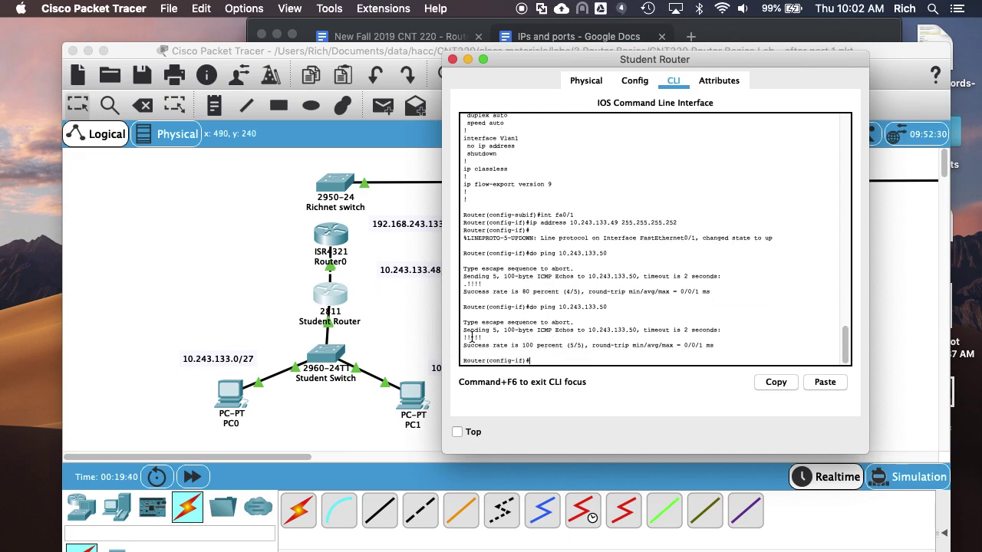
- Check the Richnet switch's port status summary and reopen Router0's CLI
left_click(225, 258)
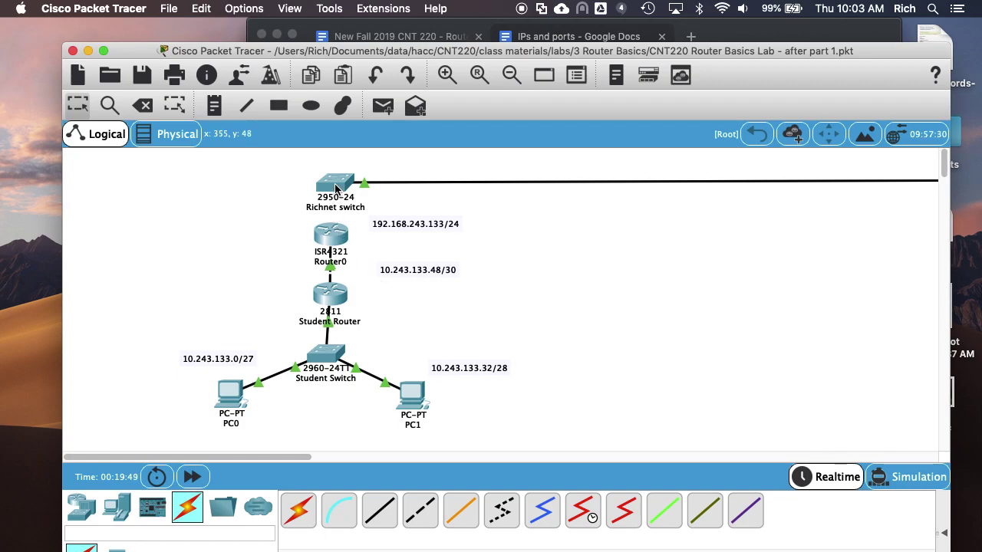
mouse_move(335, 188)
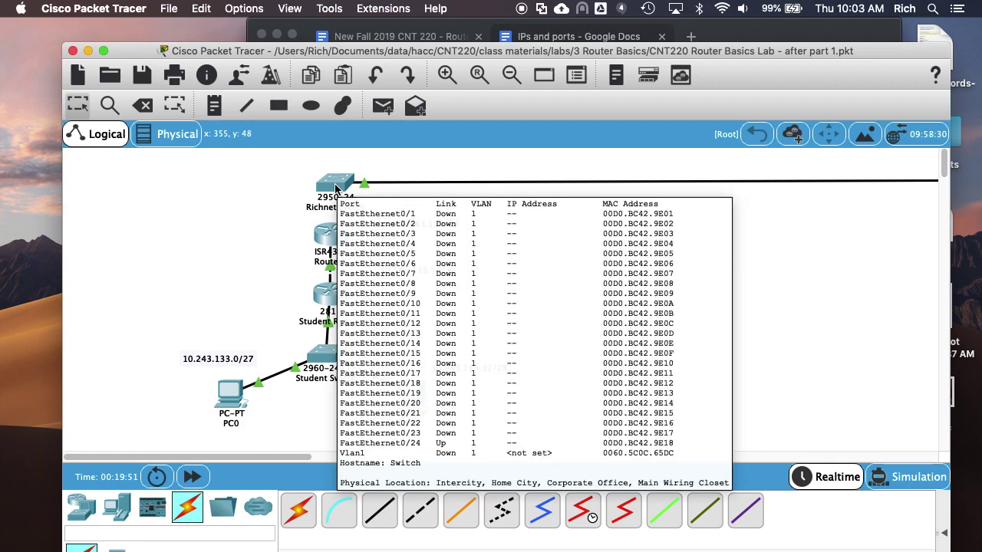
left_click(330, 234)
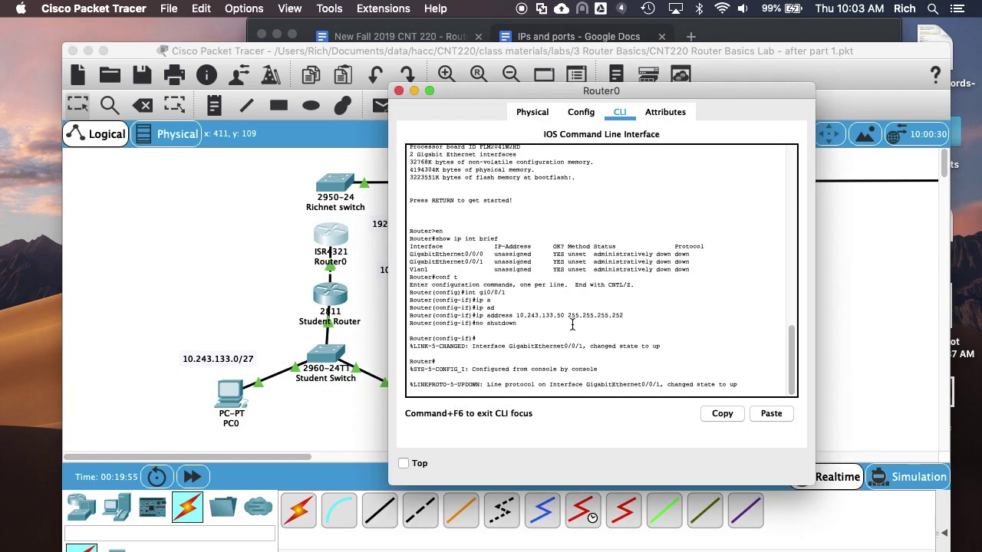
type("conf t")
key("Up")
key("Up")
key("Down")
key("BackSpace")
key("BackSpace")
key("BackSpace")
key("BackSpace")
key("BackSpace")
key("BackSpace")
key("BackSpace")
key("BackSpace")
key("BackSpace")
key("BackSpace")
key("BackSpace")
key("BackSpace")
key("BackSpace")
key("BackSpace")
key("BackSpace")
key("BackSpace")
key("BackSpace")
key("Return")
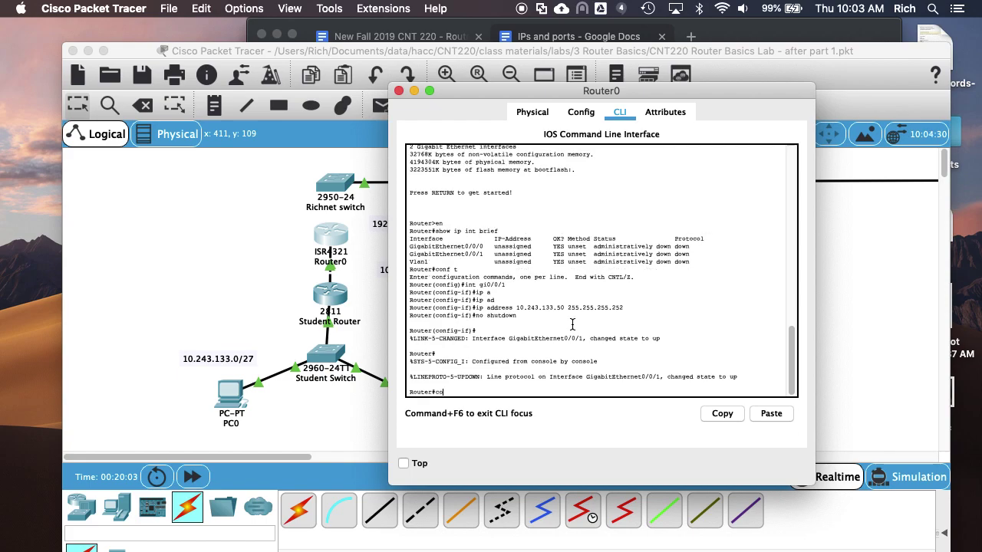
type("conf y")
key("Return")
- Enter global configuration mode on Router0 and open interface gi0/0/0 for configuration
type("conf ")
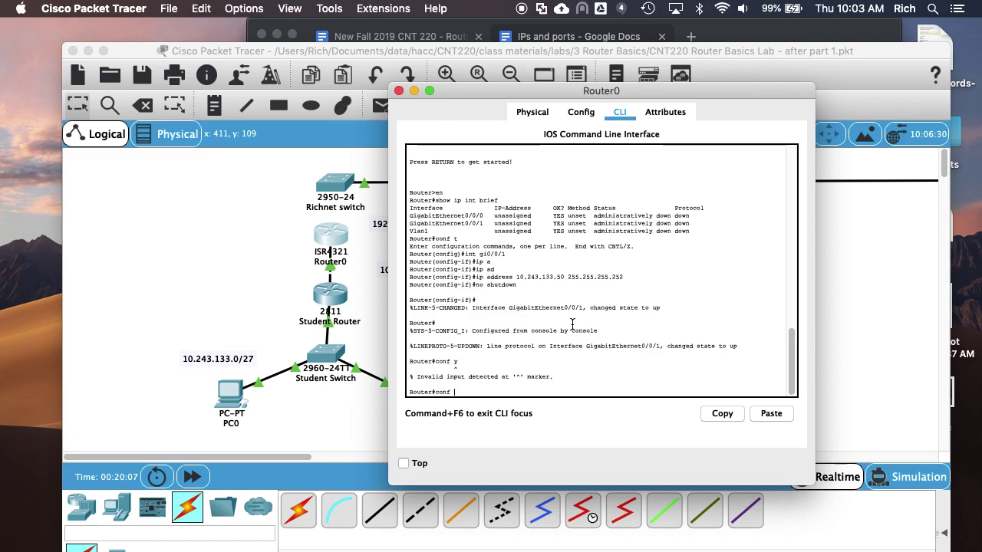
type("t")
key("Return")
type("int gi")
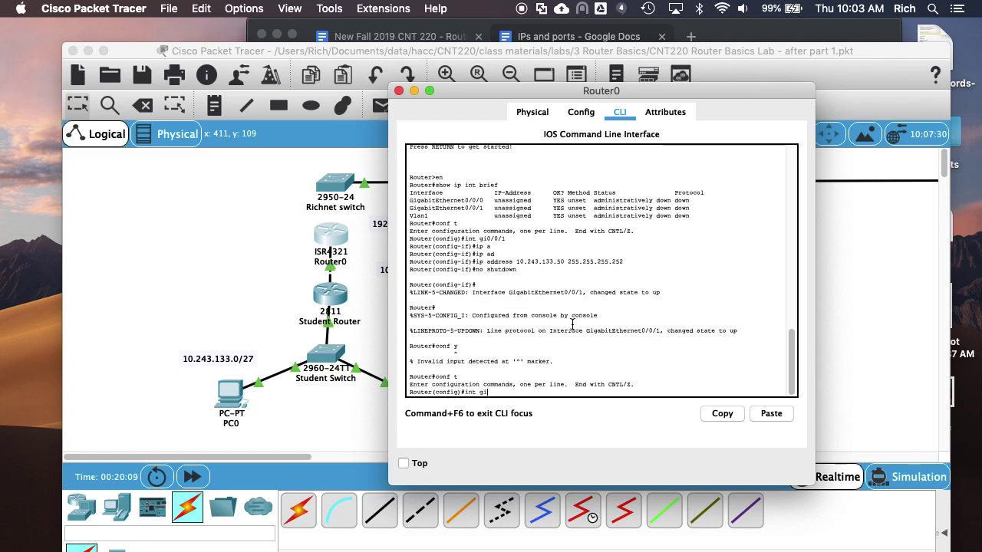
type("0/0/0")
key("Return")
- Assign Router0's gi0/0/0 the IP address 192.168.243.133 with mask 255.255.255.0
type("ip")
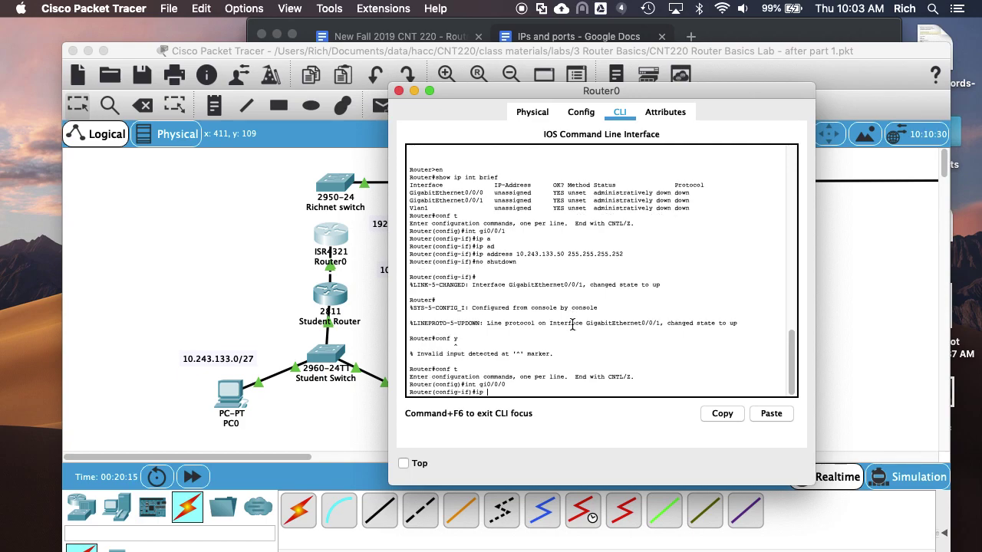
left_click_drag(508, 91, 595, 91)
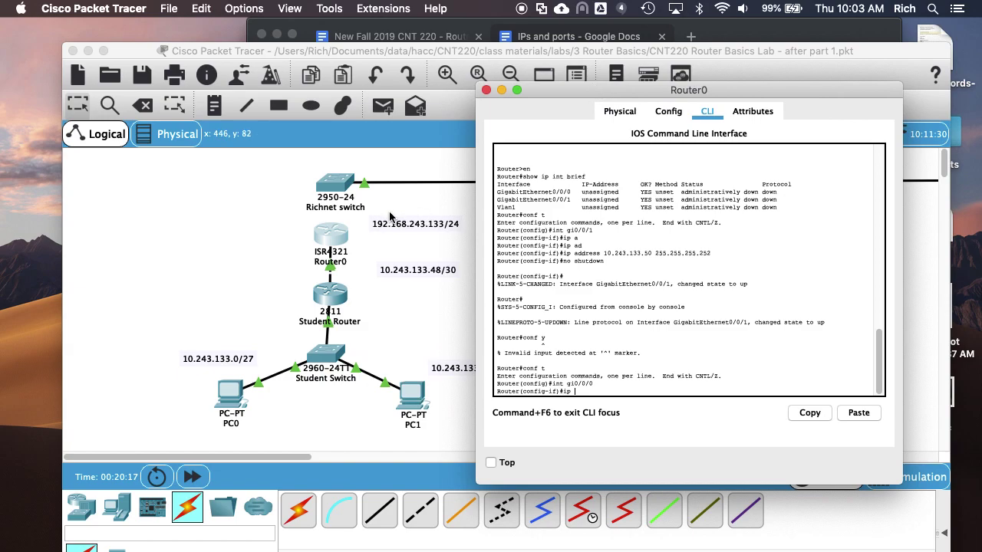
type("add")
key("Tab")
type("192.1")
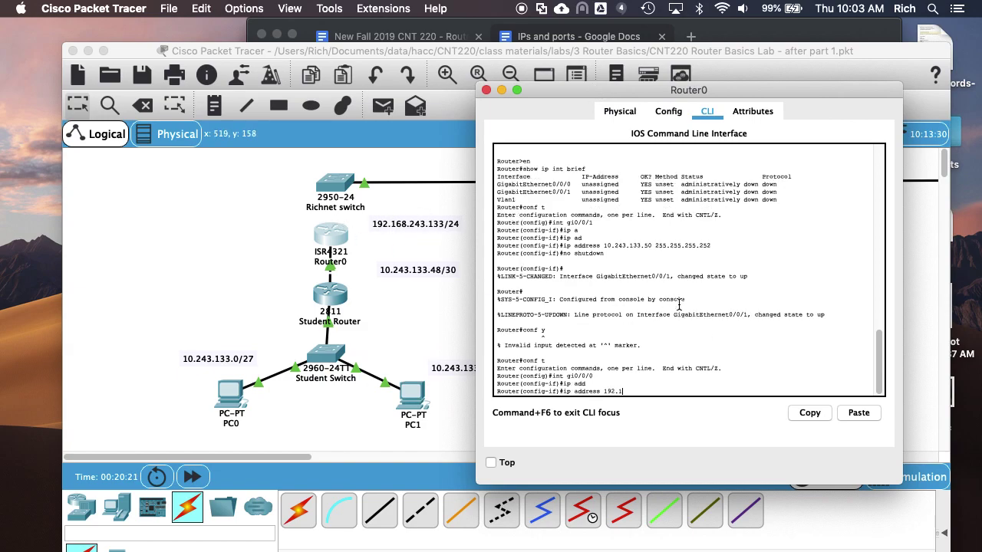
type("68.243.133 255.255.255.0")
key("Return")
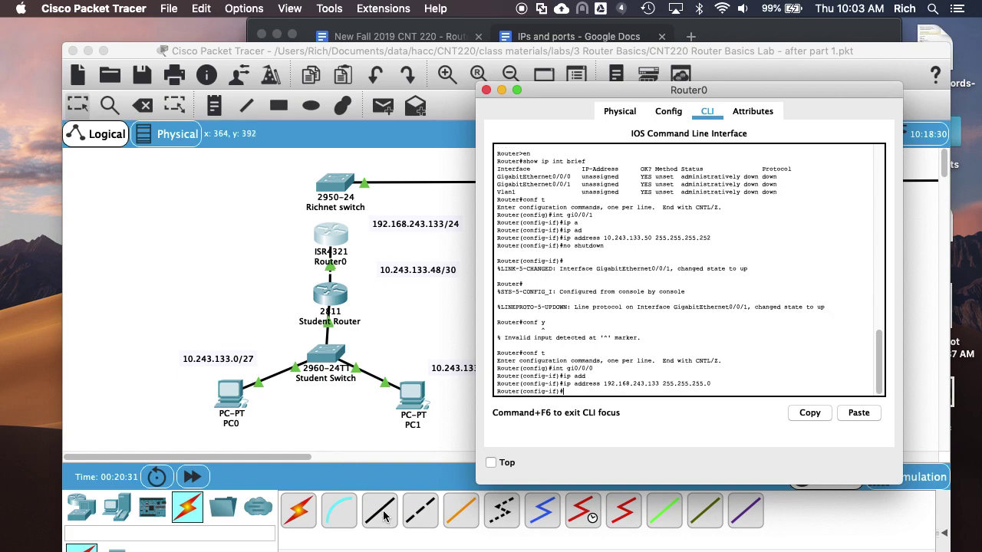
- Connect Router0's GigabitEthernet0/0/0 to FastEthernet0/1 on the Richnet switch with a copper straight-through cable
key("super+w")
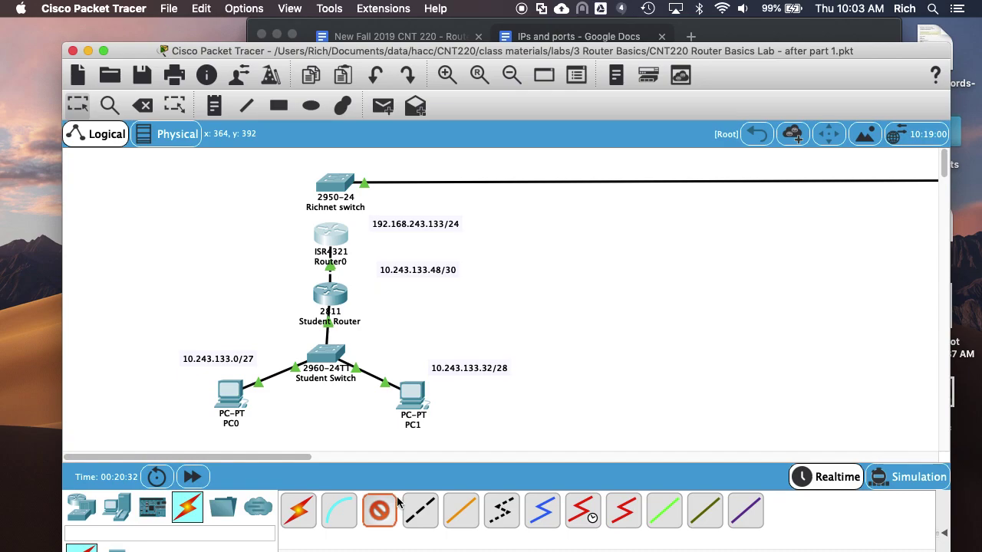
left_click(330, 230)
left_click(369, 281)
left_click(335, 183)
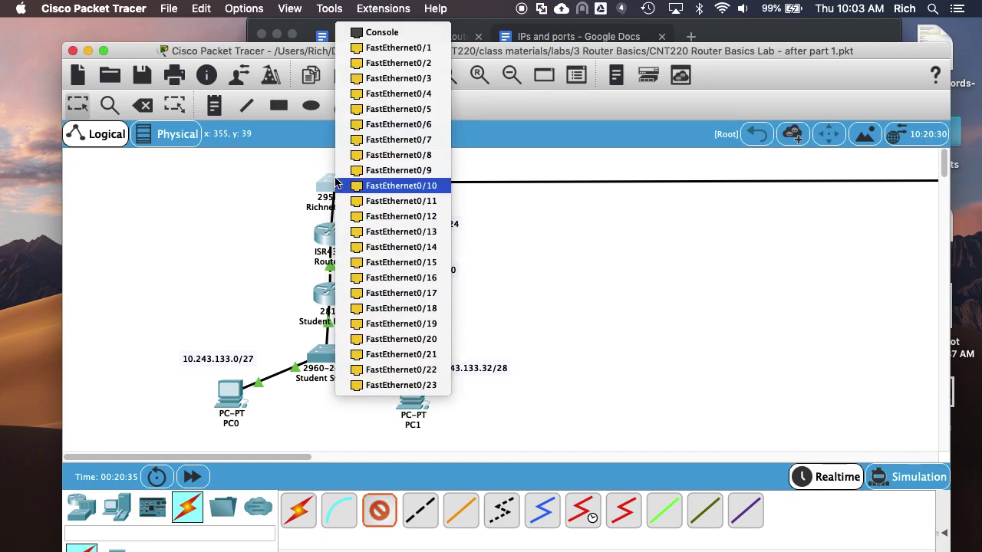
left_click(362, 52)
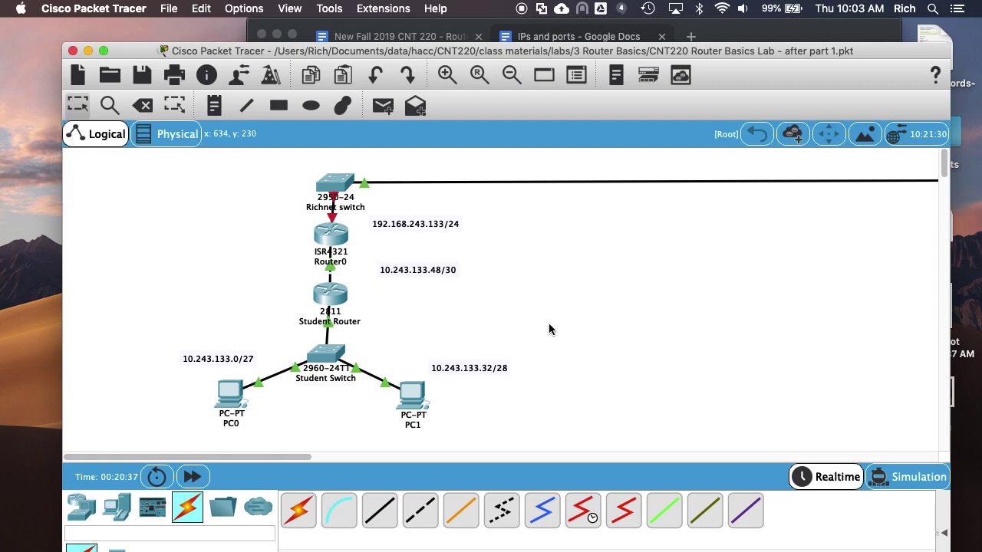
- Enable Router0's gi0/0/0 interface with "no shutdown" and return to the topology
left_click(332, 234)
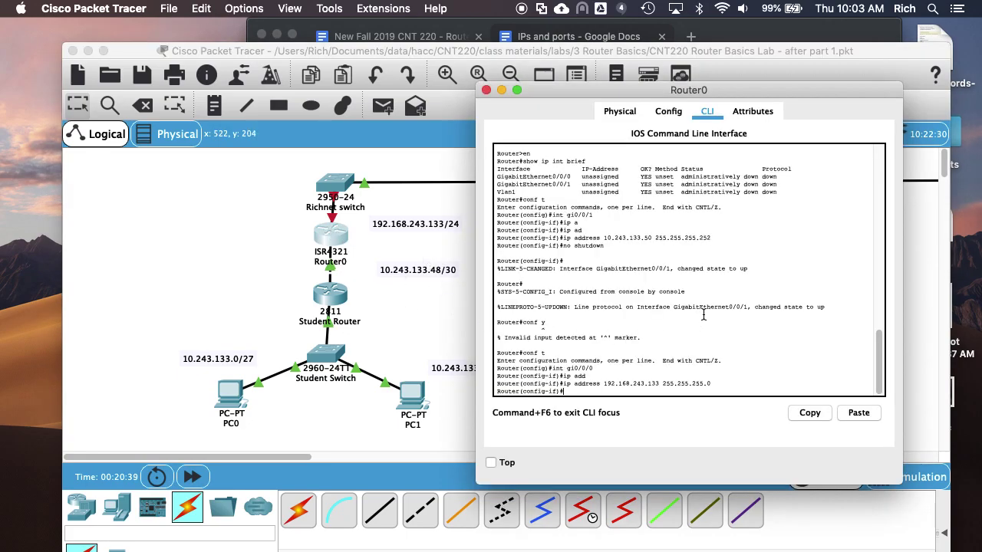
type("no shutdown")
key("Return")
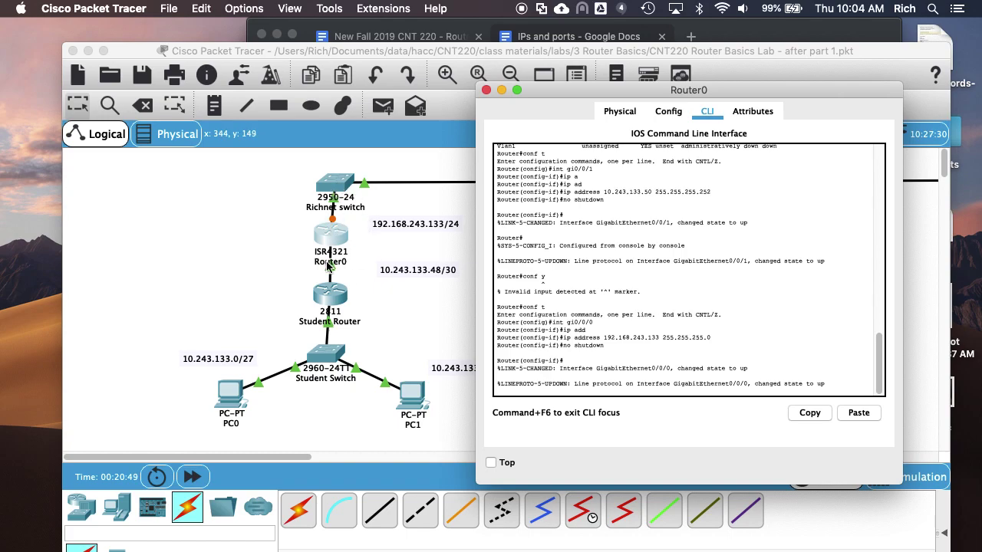
left_click(367, 250)
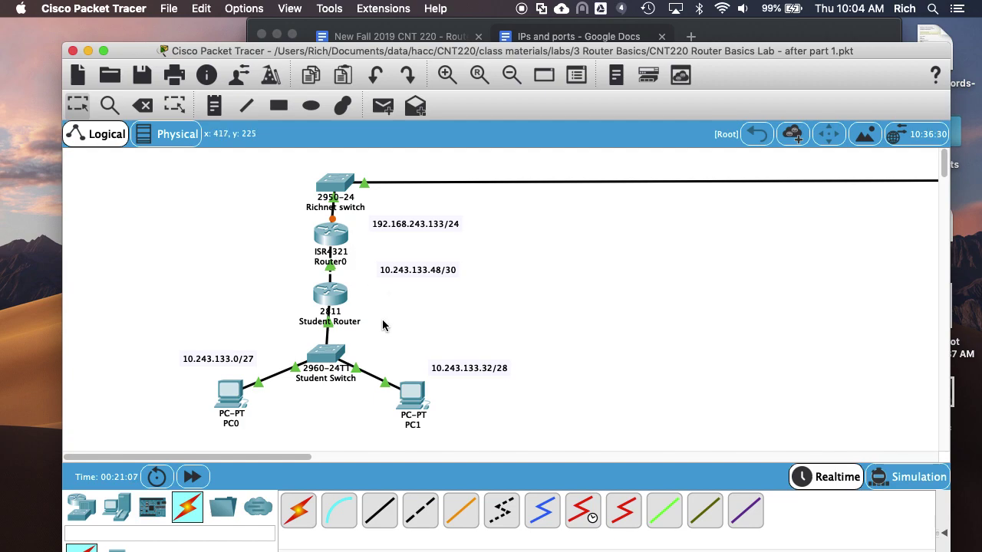
- Reopen Router0's CLI and exit configuration mode back to the privileged prompt
left_click(332, 239)
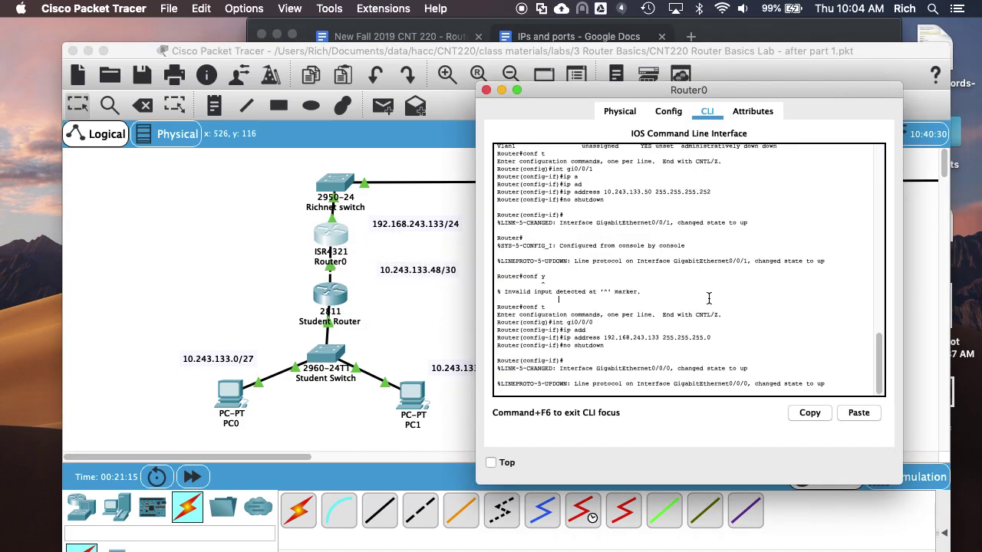
key("Return")
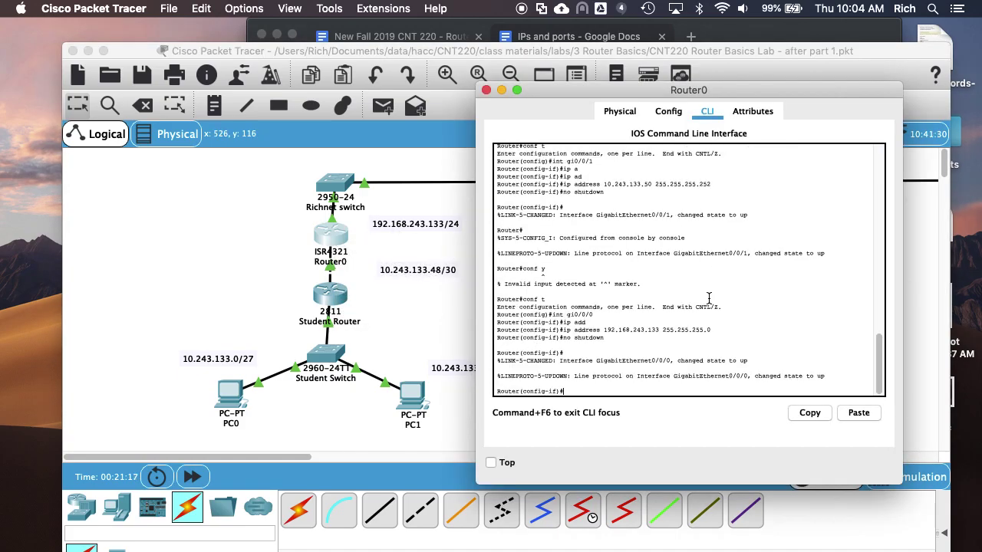
key("Return")
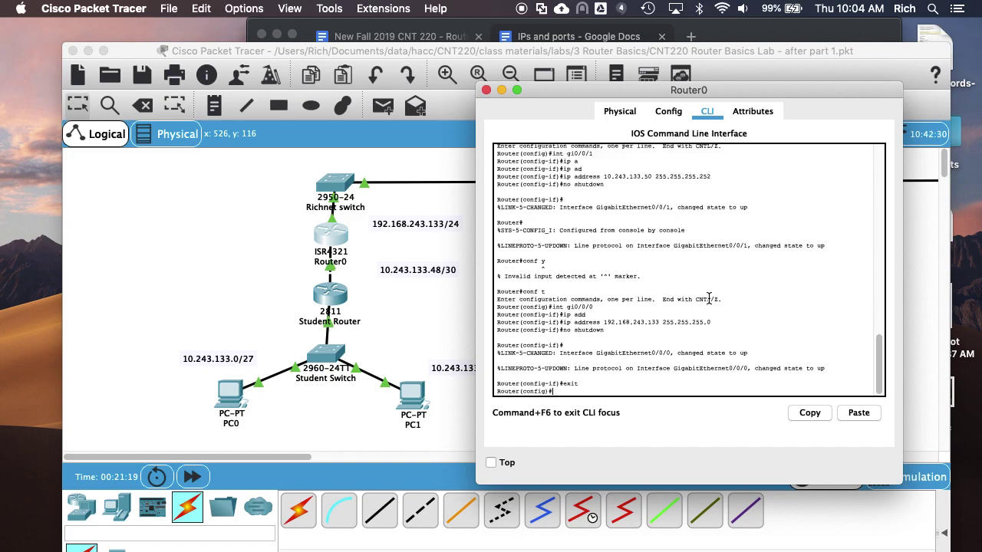
type("exit")
key("Return")
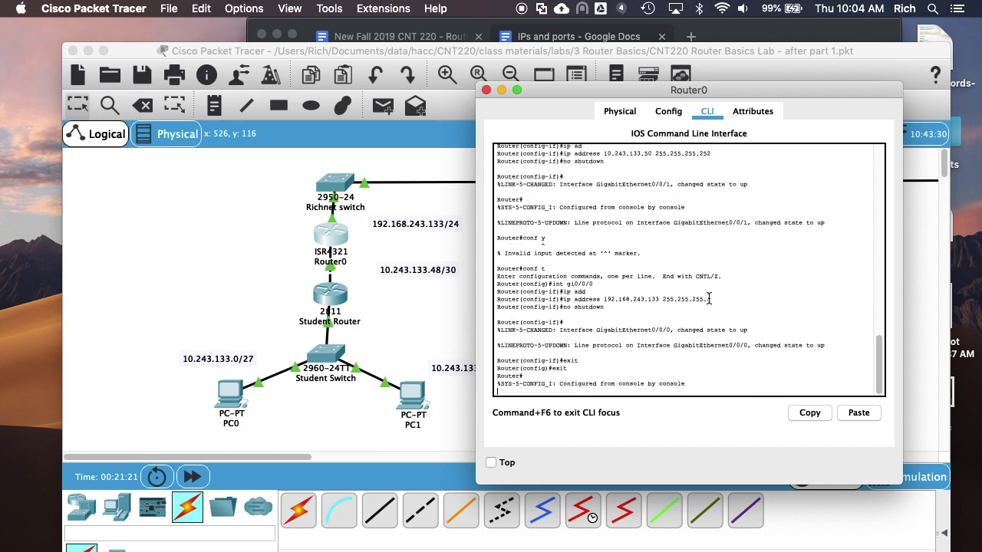
- Ping 192.168.243.1 and 192.168.243.254 from Router0
type("ping 192.168.243.1")
key("Return")
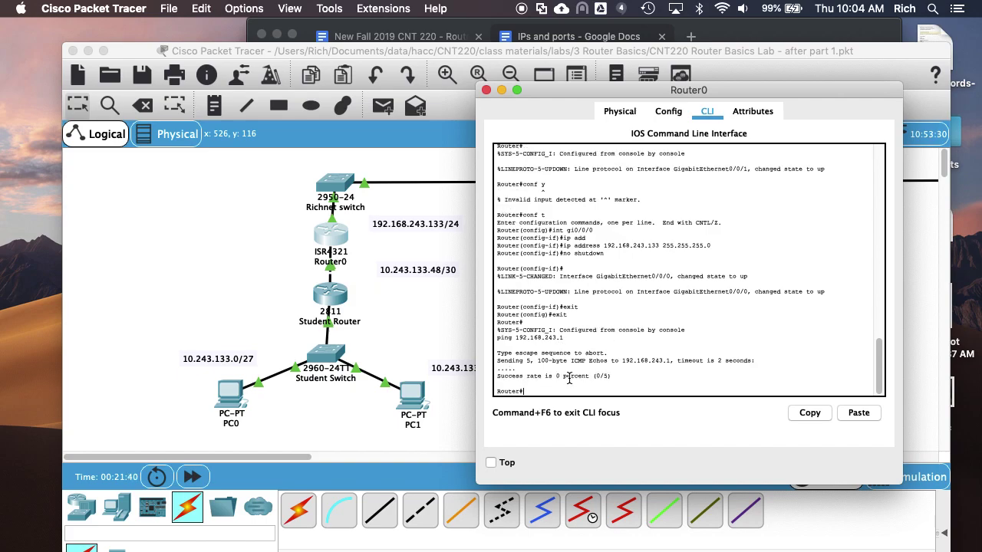
key("Up")
type("254")
key("Return")
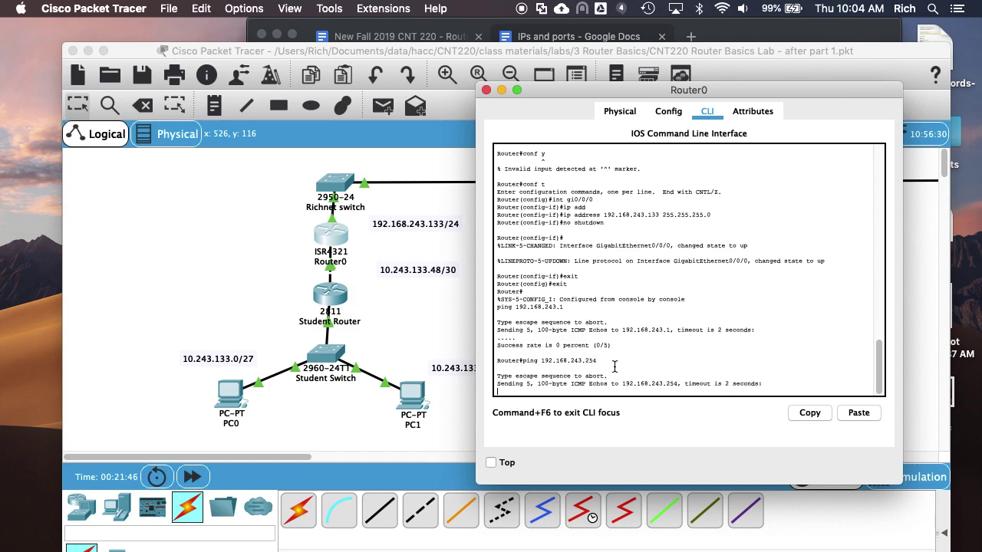